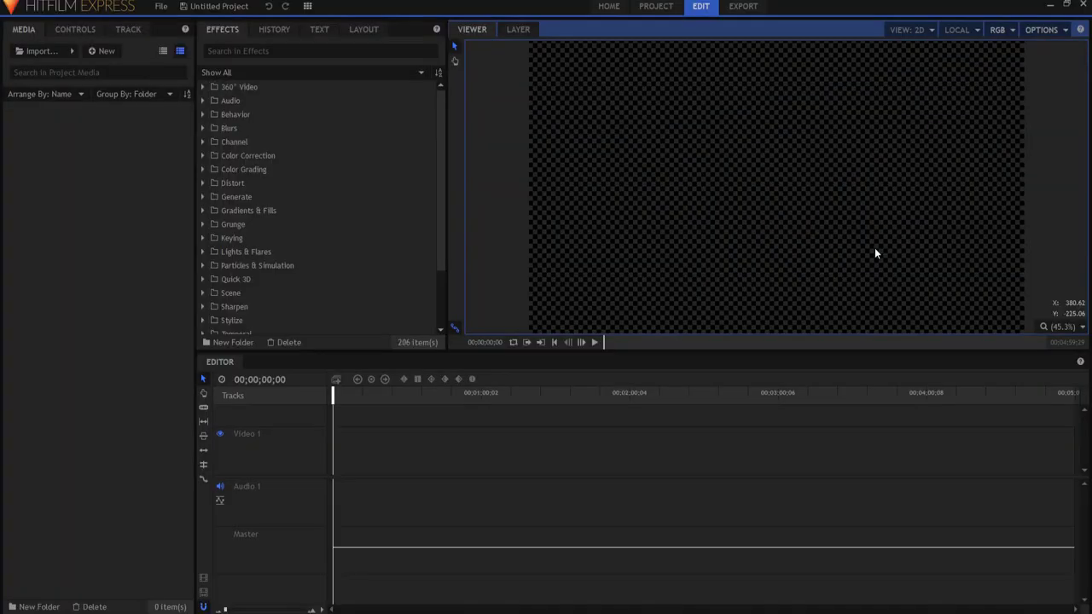
Step: Create a composite shot named 'Clock' with a duration of 01;00;00;00
click(102, 51)
click(125, 67)
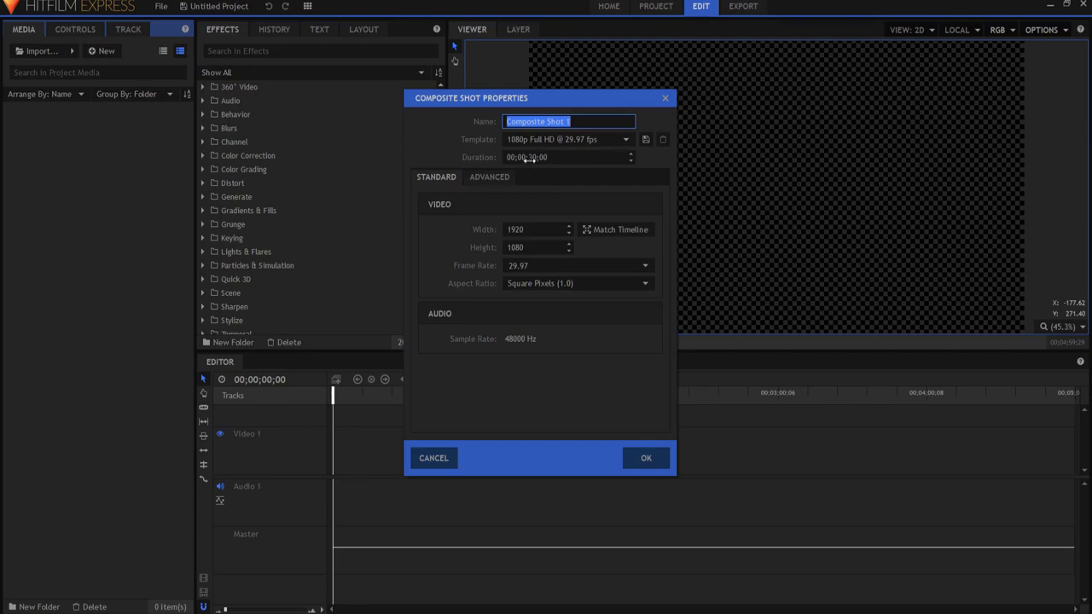
click(512, 157)
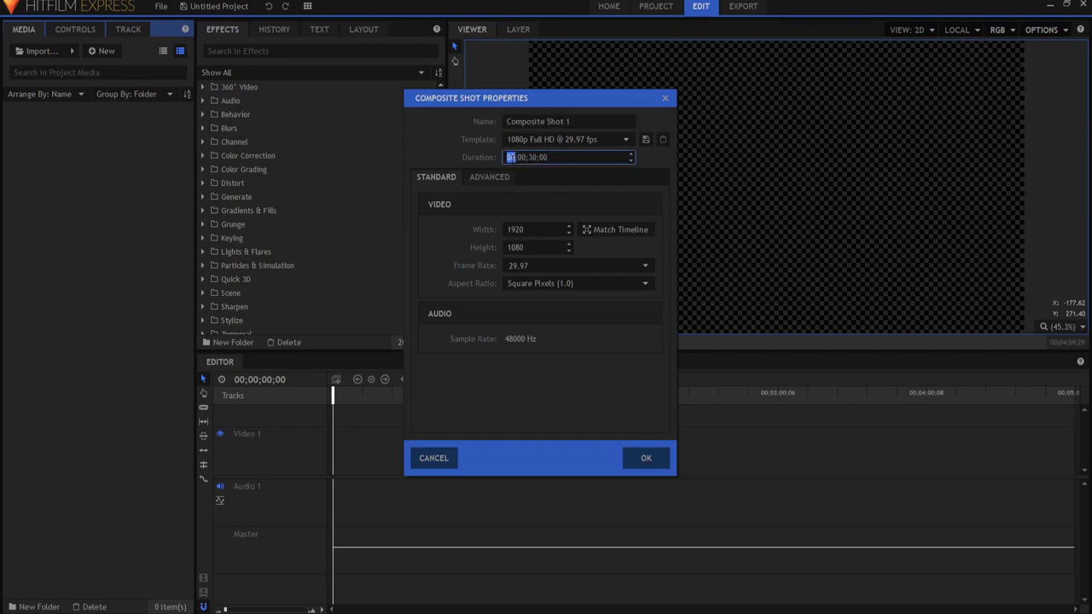
text(1)
key(shift+Tab)
key(shift+Tab)
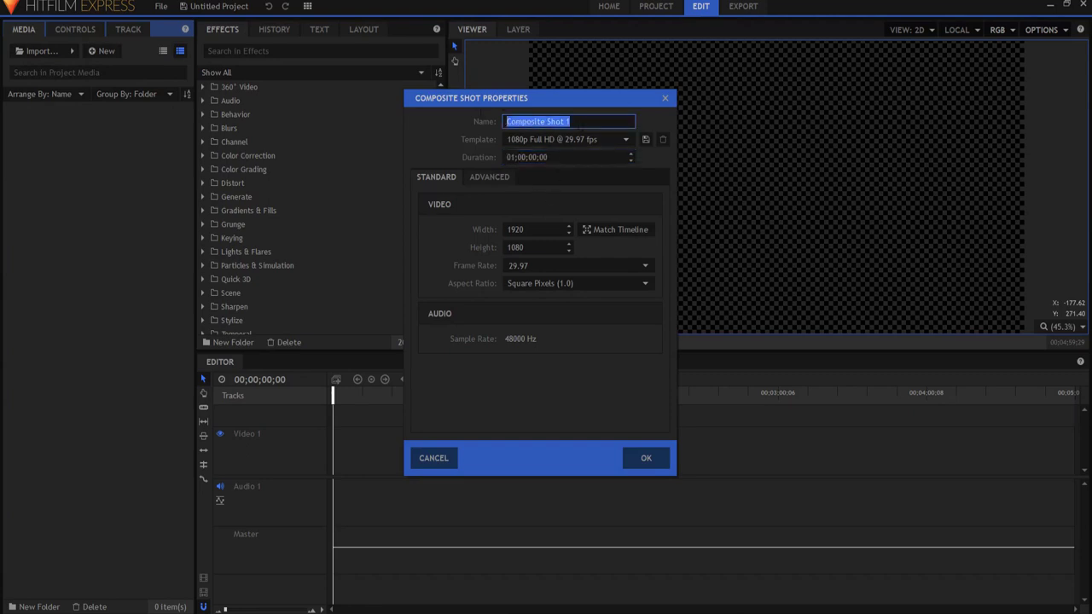
text(Clock)
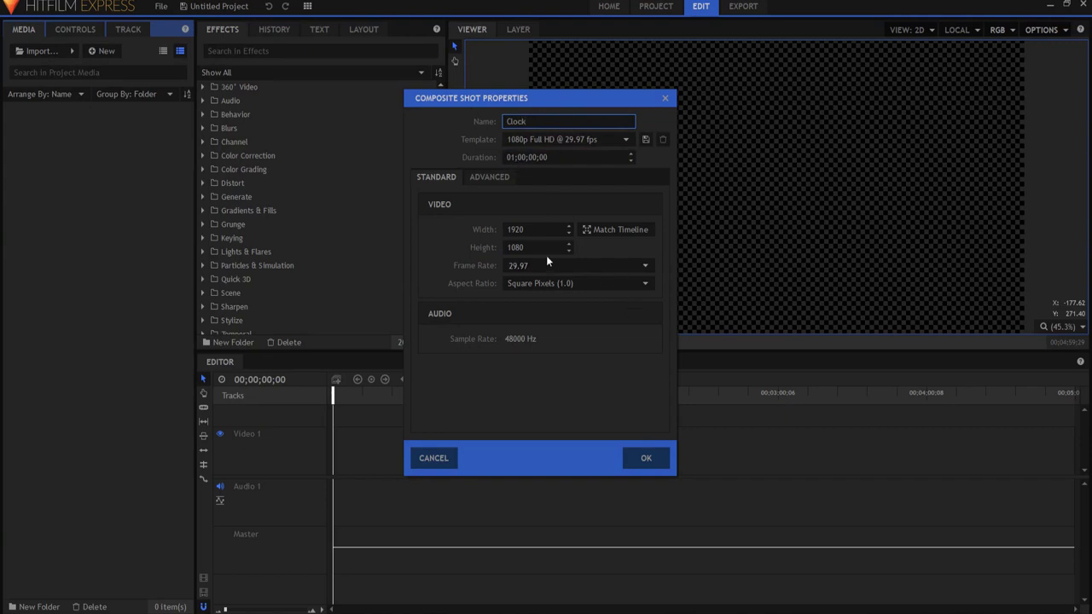
click(646, 459)
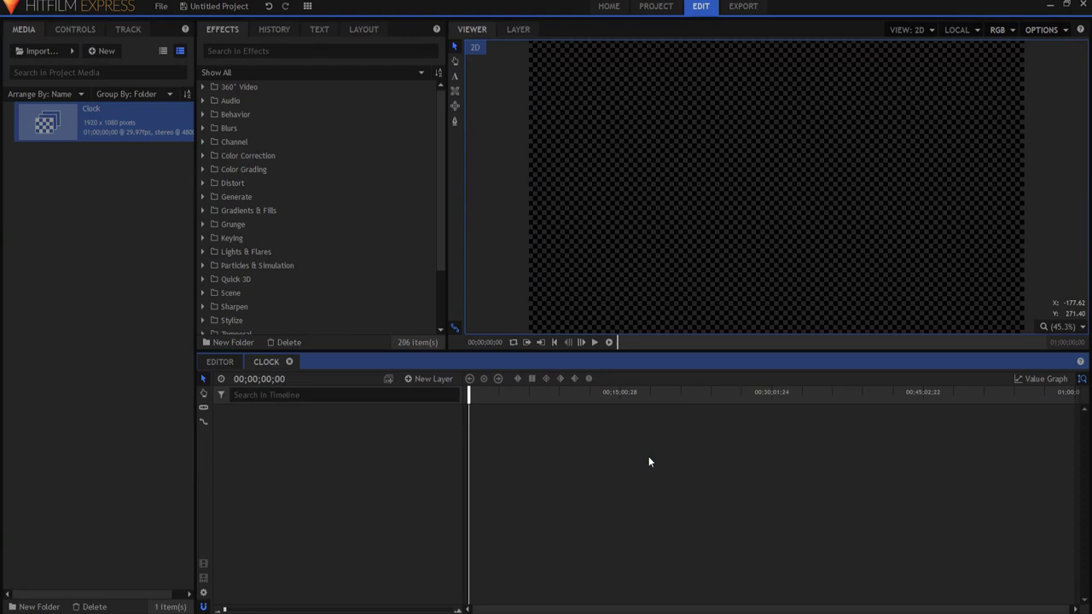
Step: Add a new plane layer to the Clock shot with default settings
click(429, 379)
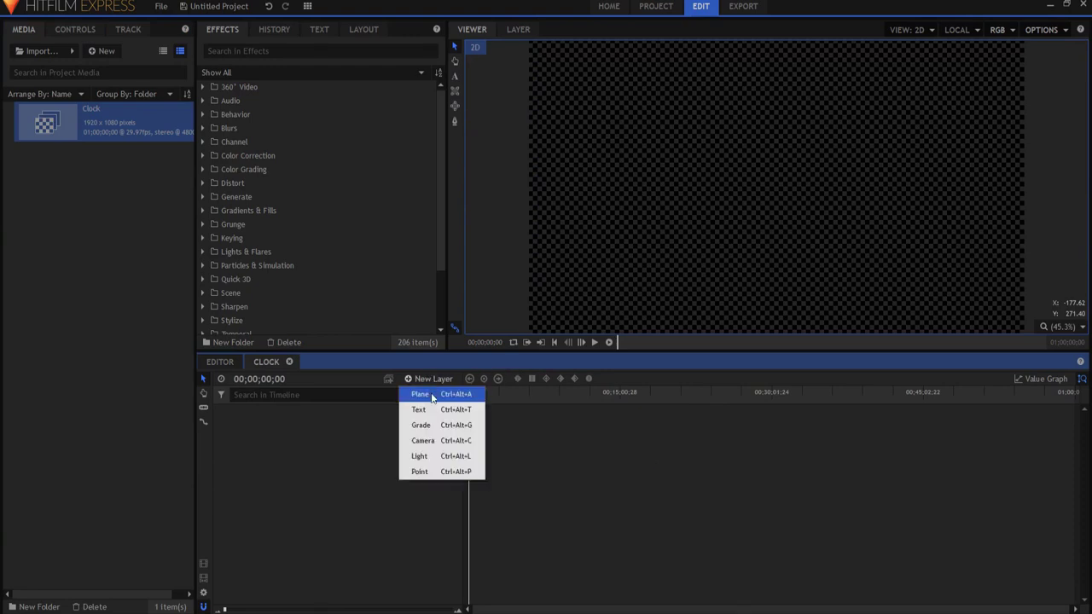
click(444, 396)
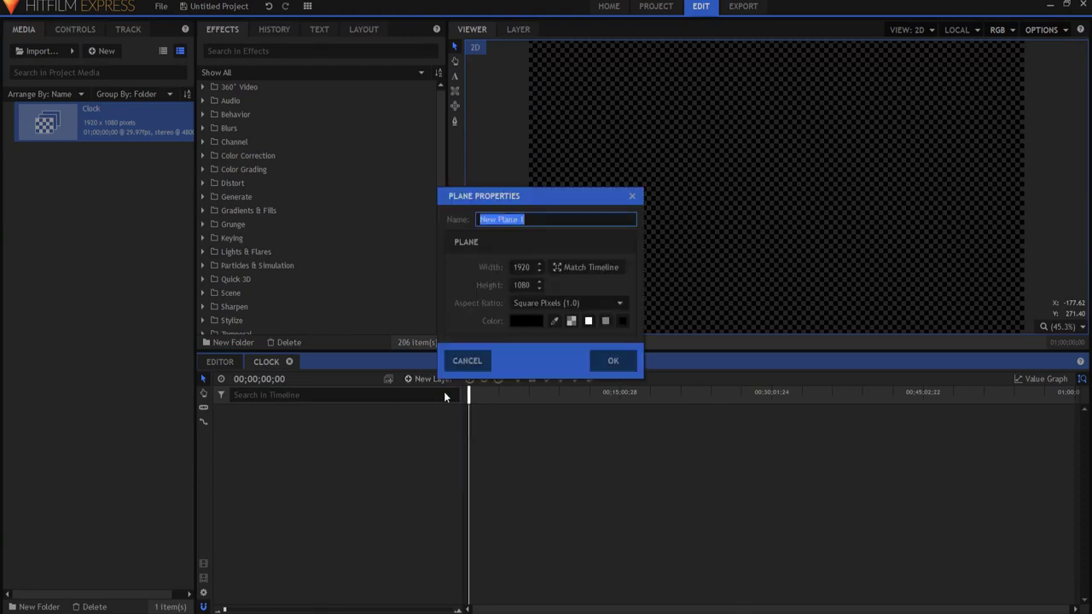
click(610, 361)
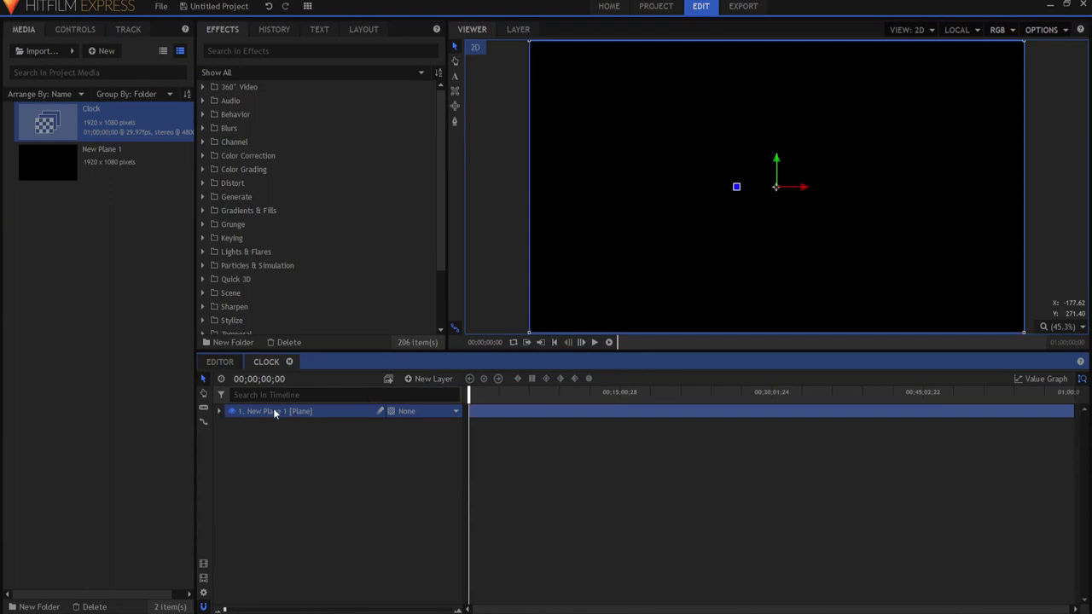
Step: Scale the plane to 1% wide by 40% tall
click(220, 412)
click(229, 453)
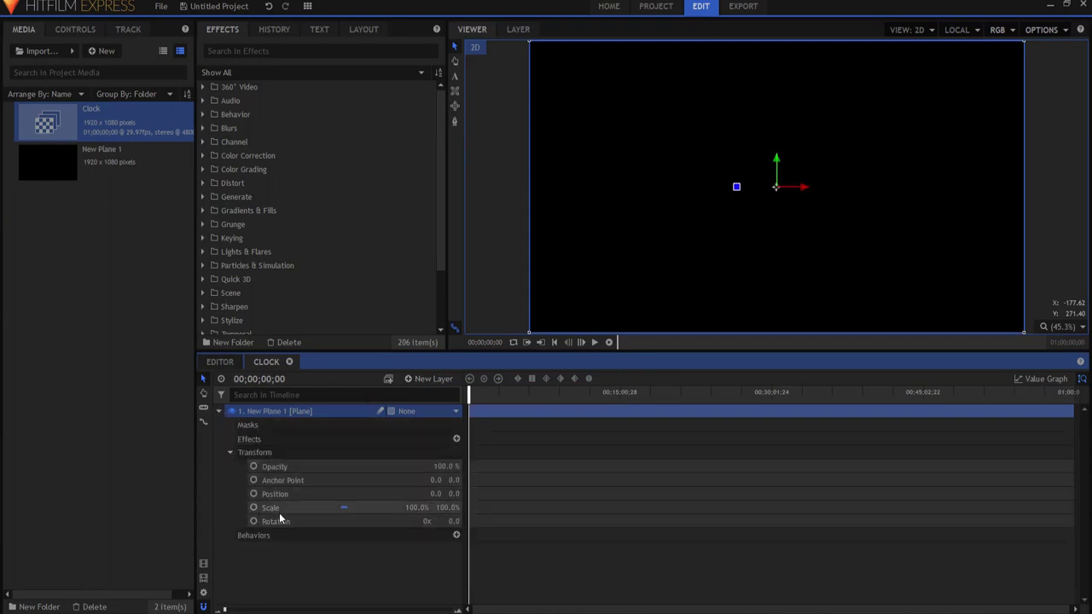
click(341, 507)
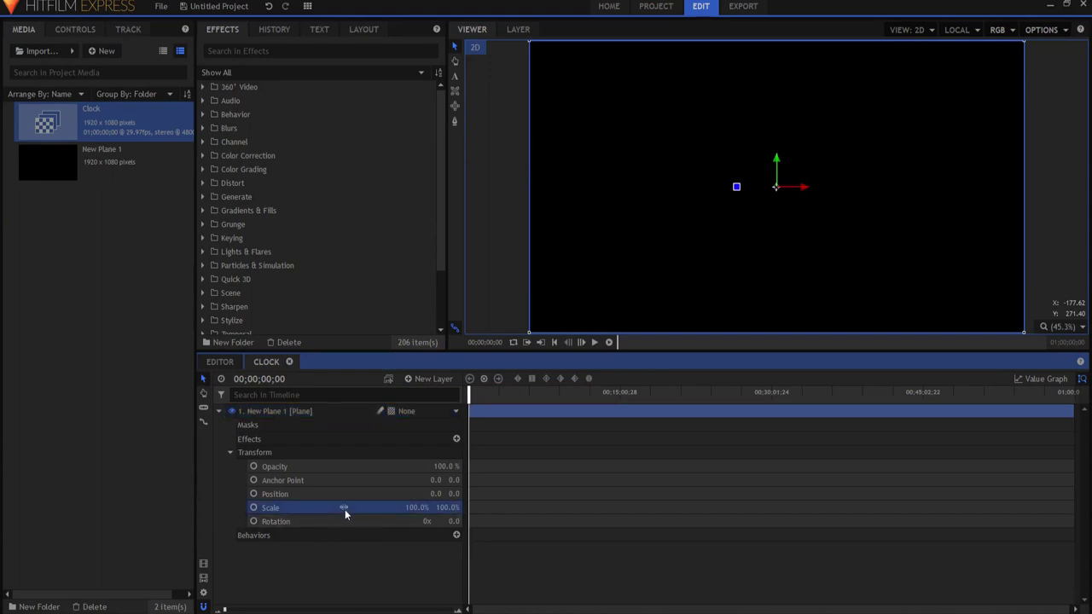
click(416, 507)
text(1)
key(Tab)
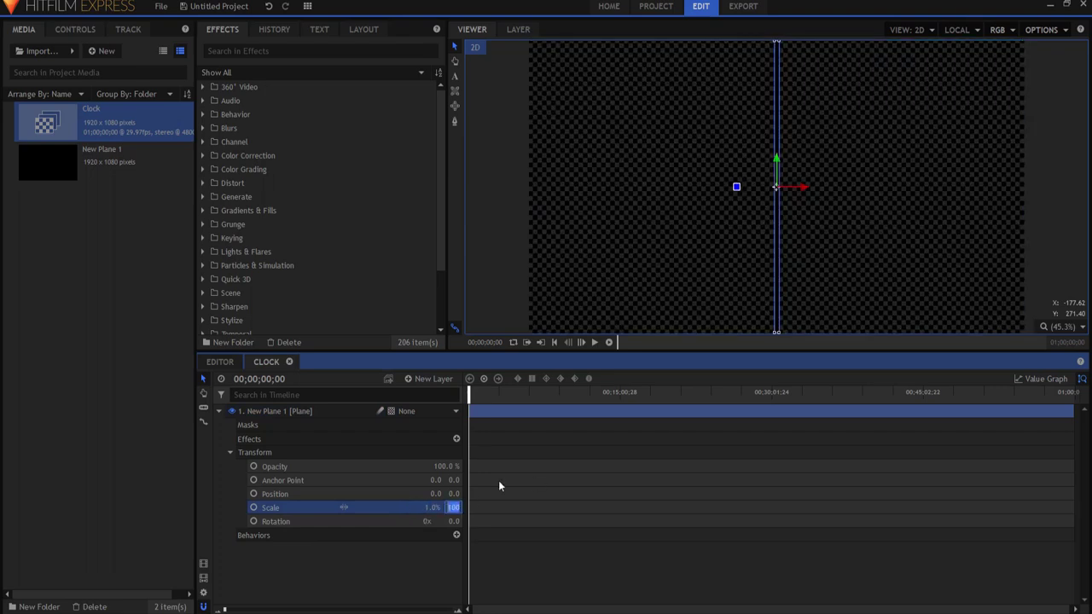
text(45)
key(BackSpace)
text(0)
key(Return)
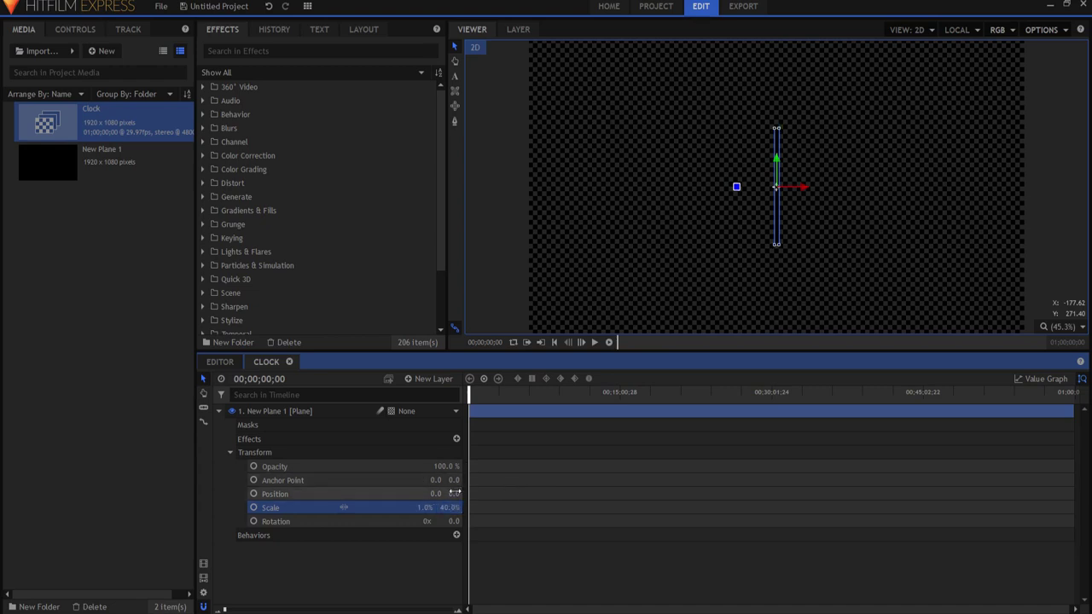
Step: Set the plane's anchor point Y to -530 so it extends upward from centre
drag(450, 480, 410, 479)
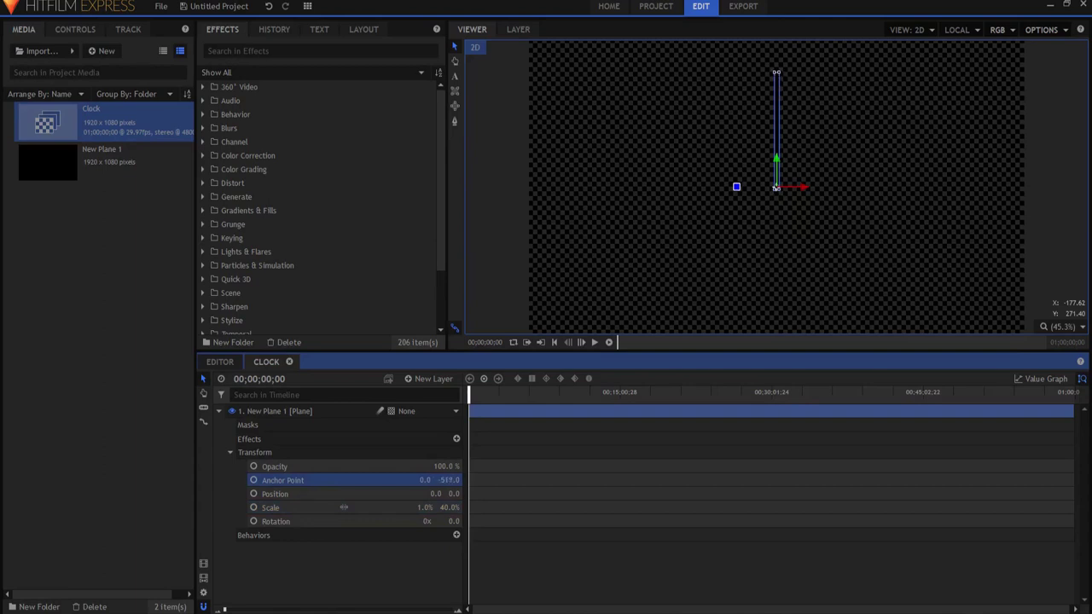
click(451, 480)
text(-530)
key(Return)
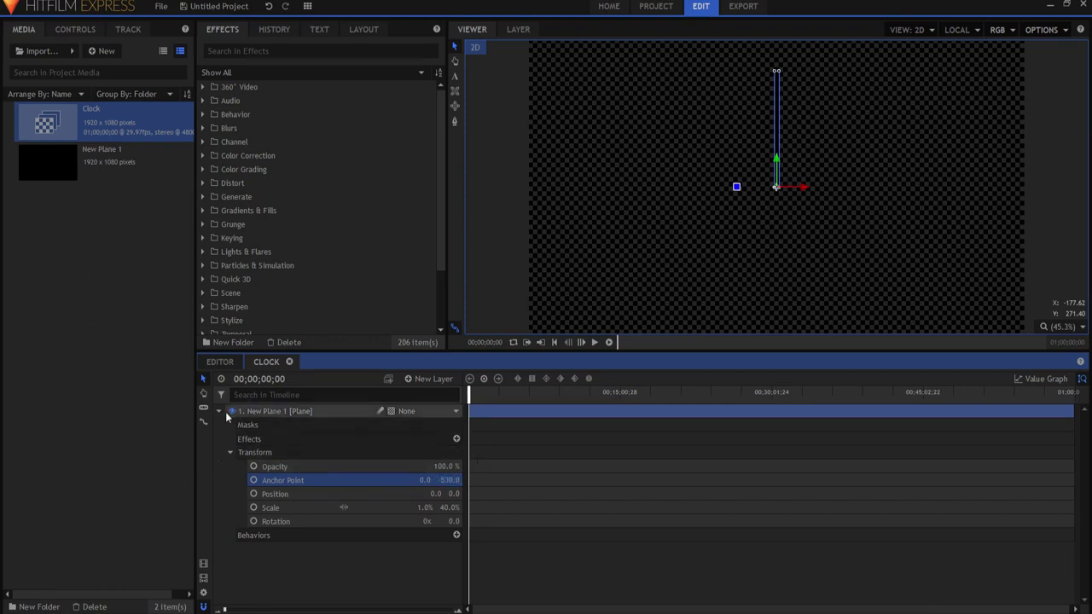
Step: Rename the plane layer to 'Second Hand'
click(276, 412)
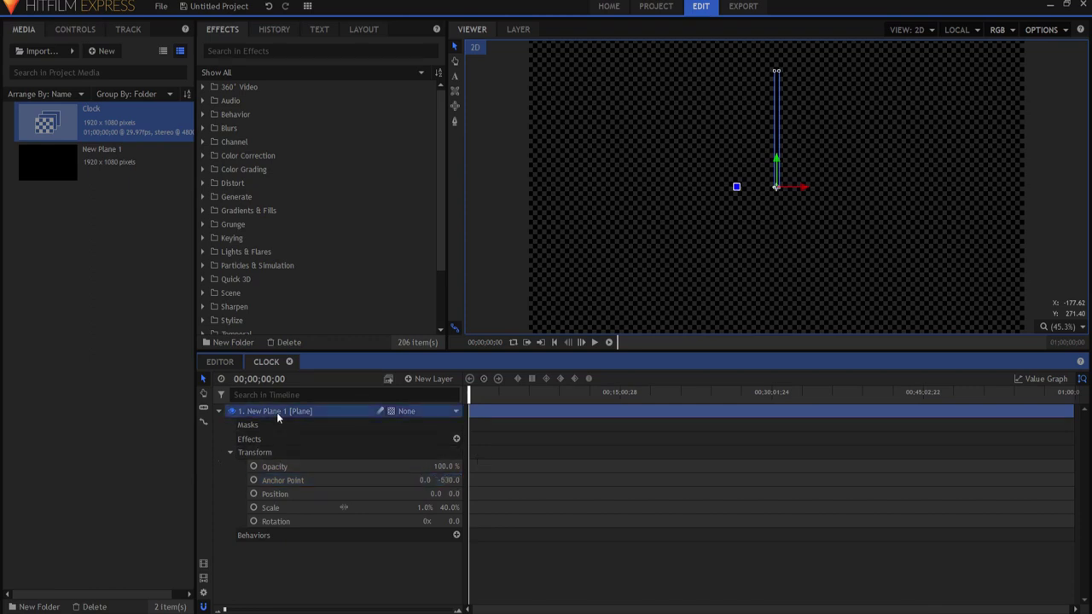
double_click(277, 412)
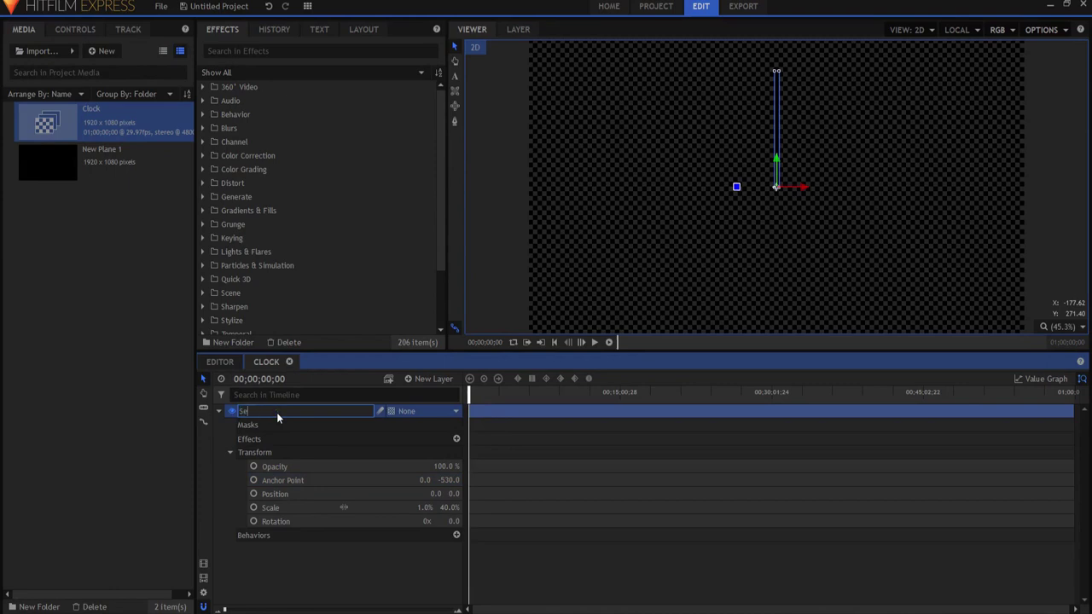
text(Second Hand)
key(Return)
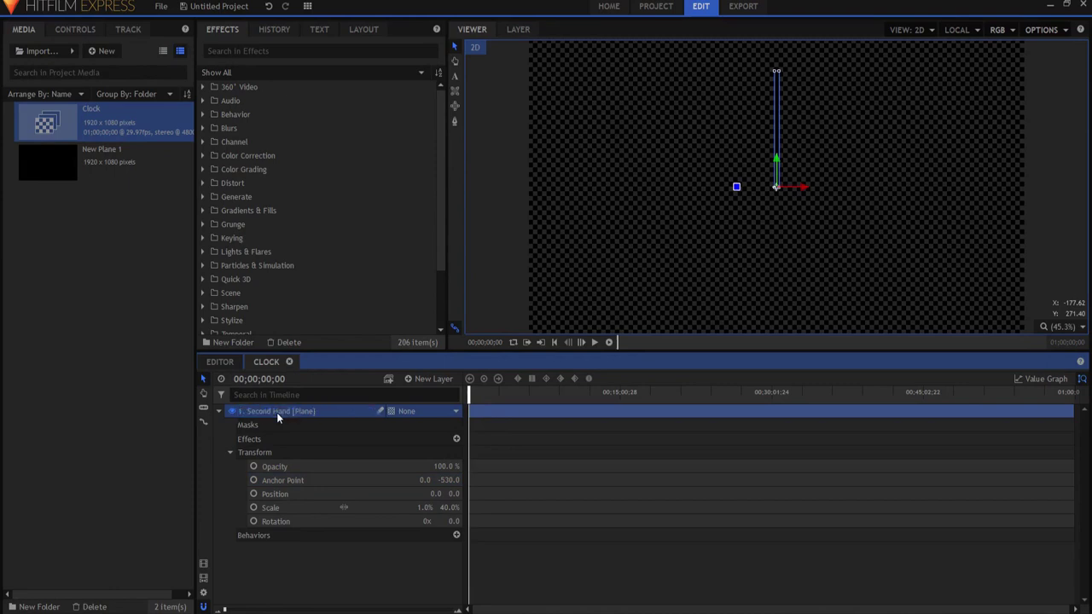
click(218, 413)
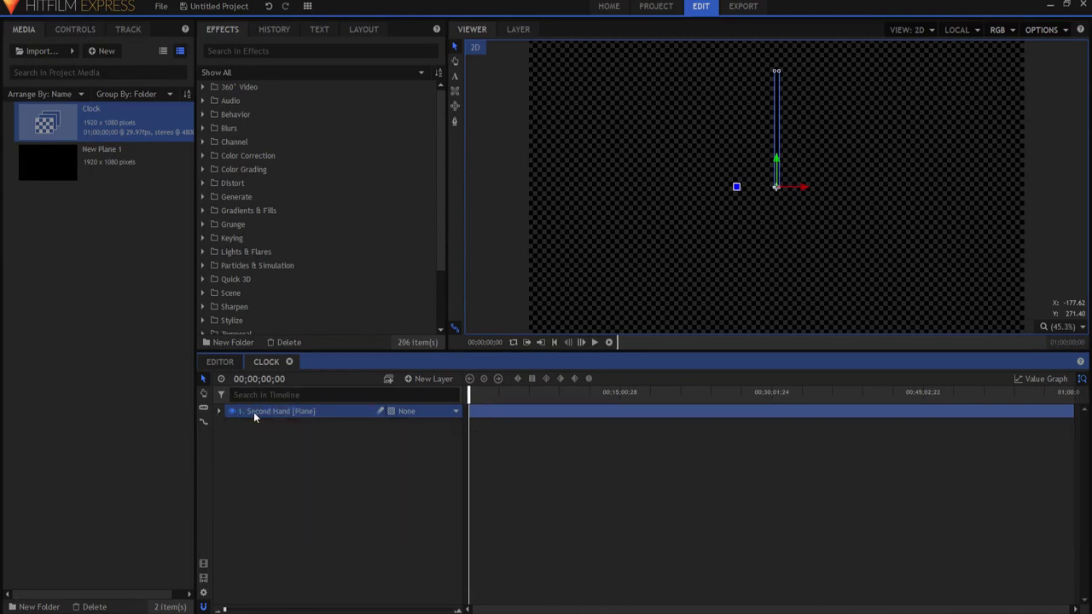
Step: Duplicate the layer twice, naming the copies 'Minute Hand' and 'Hour Hand'
right_click(256, 417)
click(294, 234)
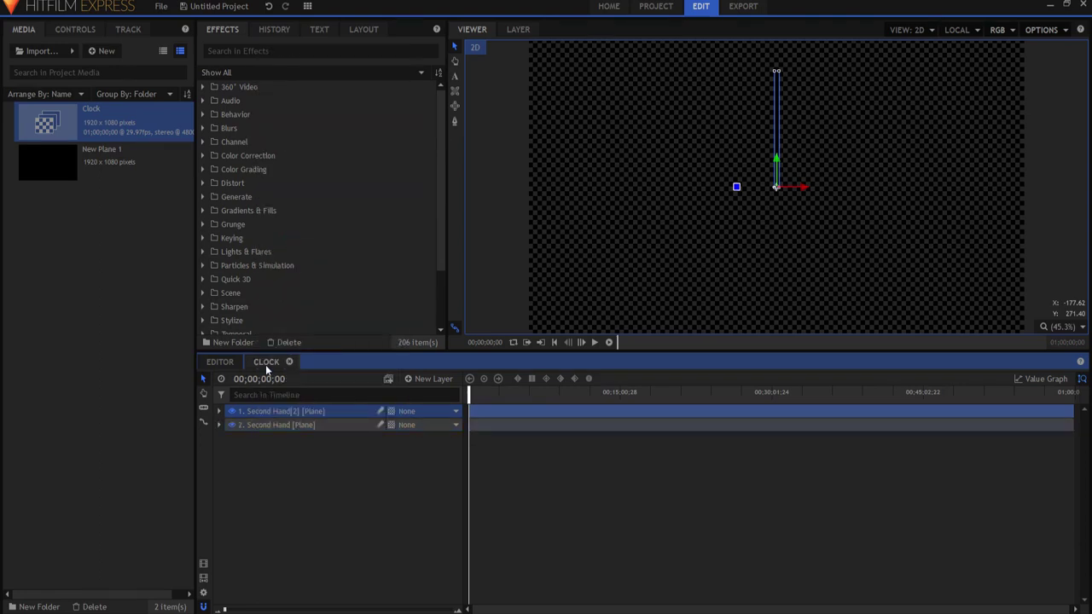
double_click(260, 412)
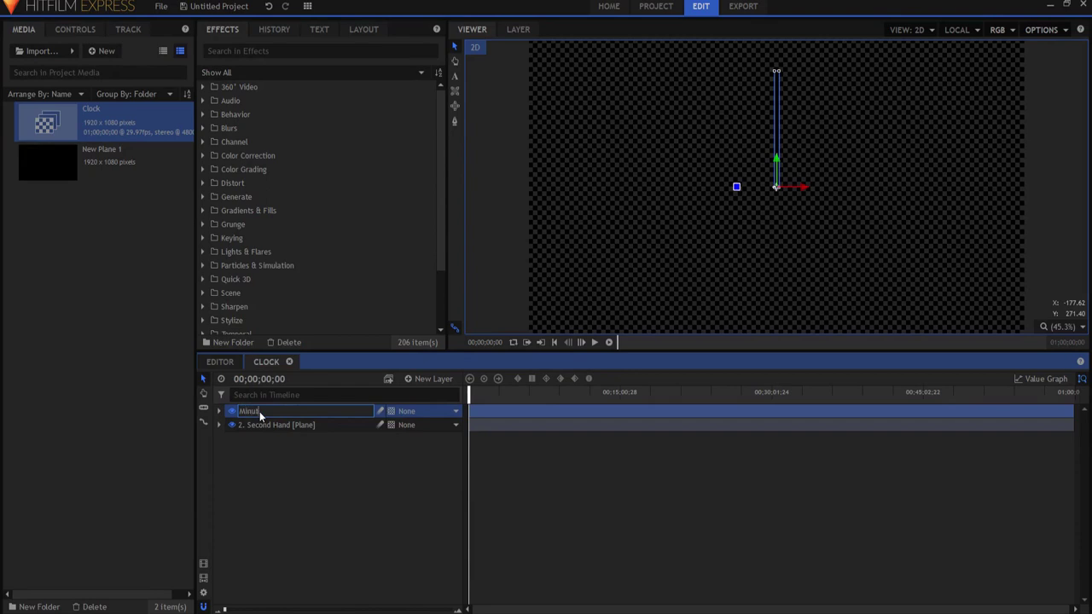
text(Minute Hand)
key(Return)
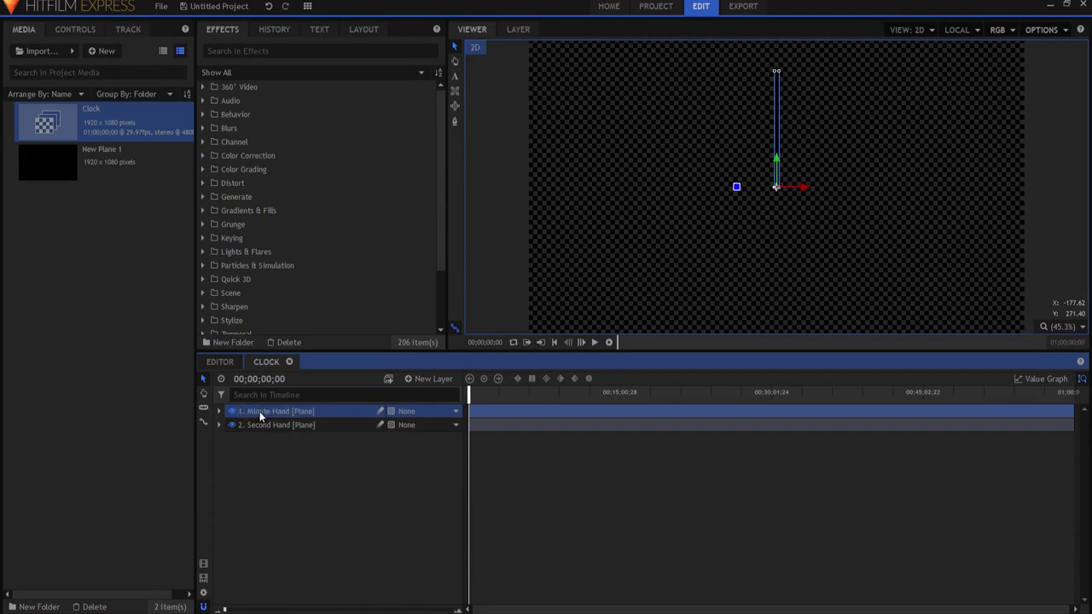
right_click(260, 412)
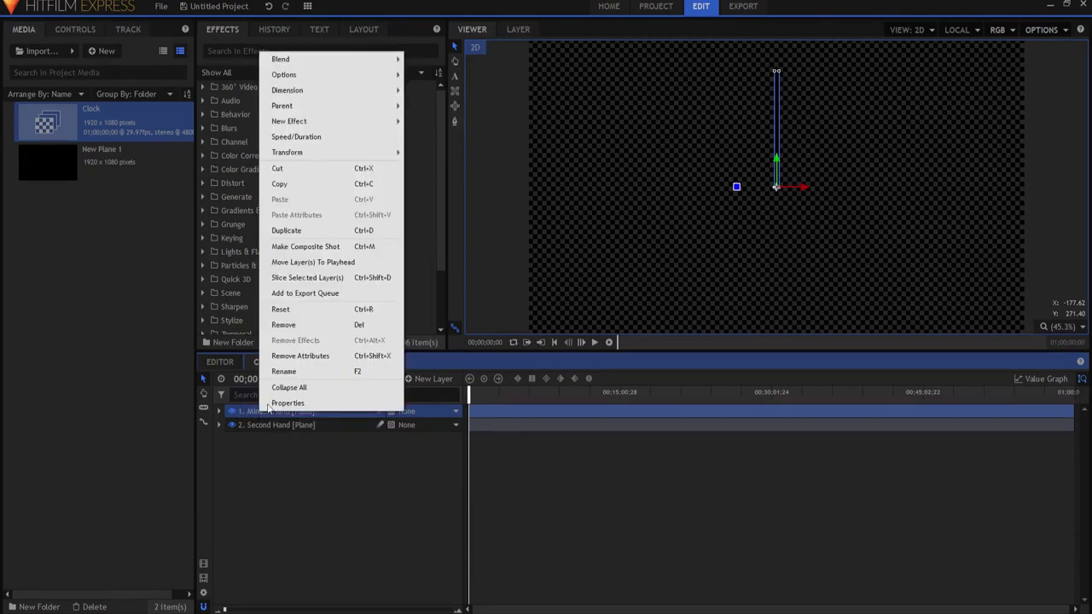
click(302, 232)
double_click(271, 413)
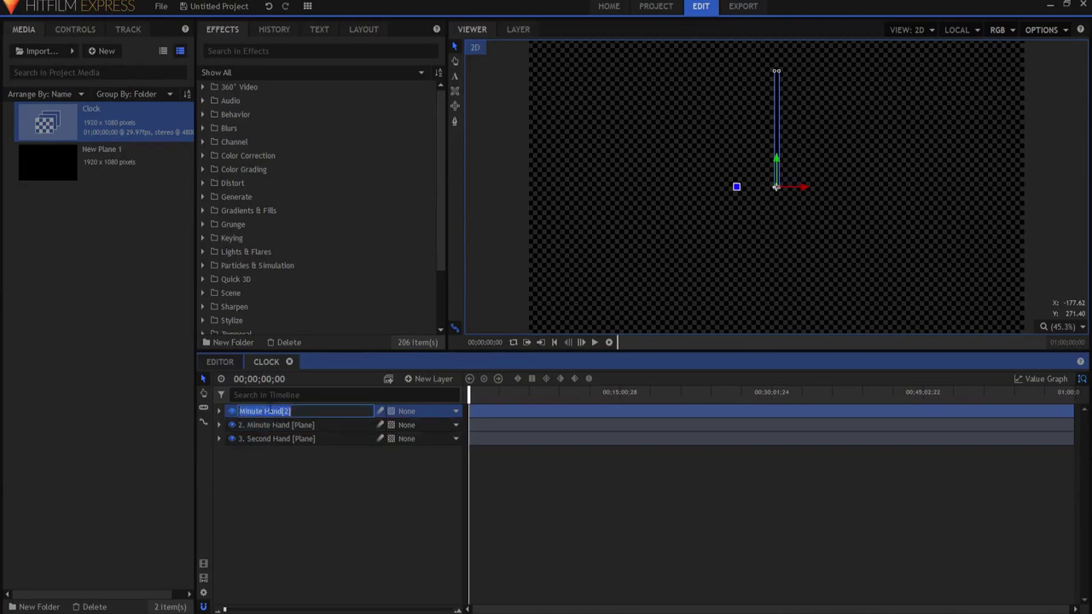
text(Hour Hand)
key(Return)
Step: Change the Hour Hand's vertical scale to 20%, making it 1% by 20%
click(218, 411)
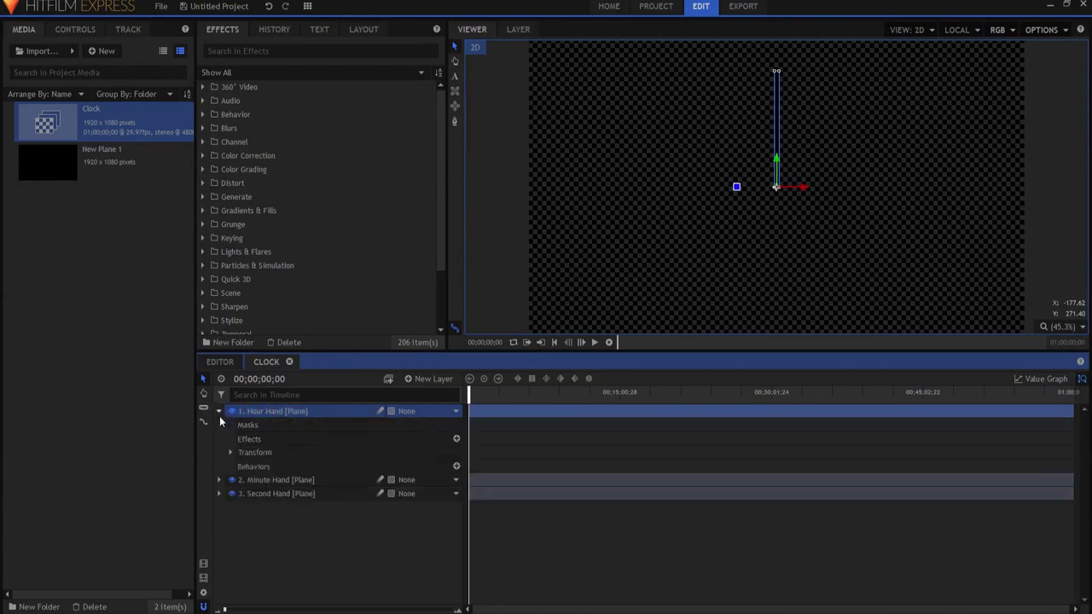
click(230, 452)
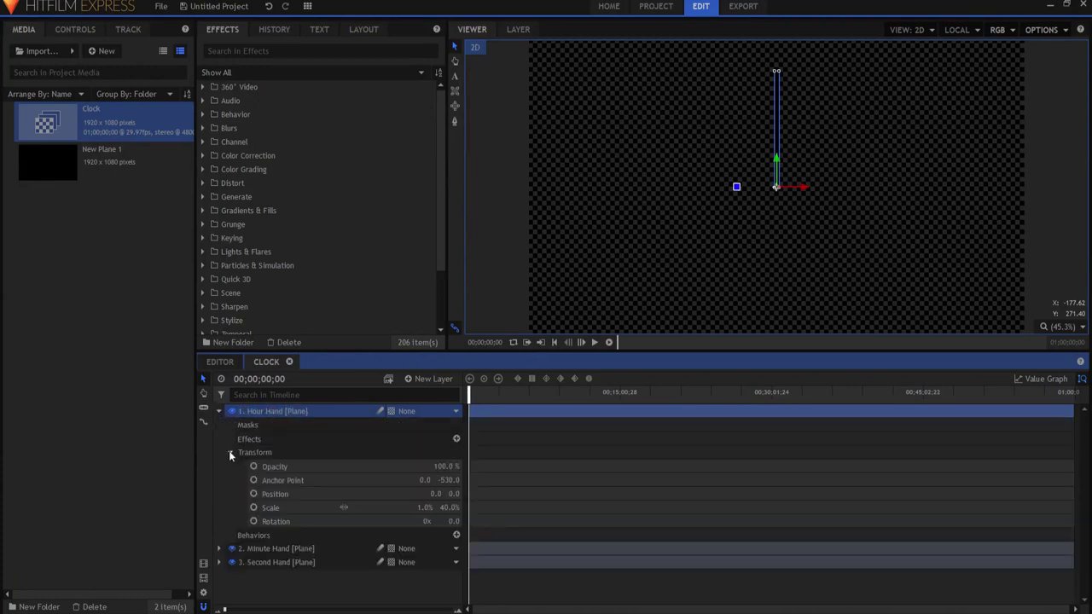
click(455, 508)
text(20)
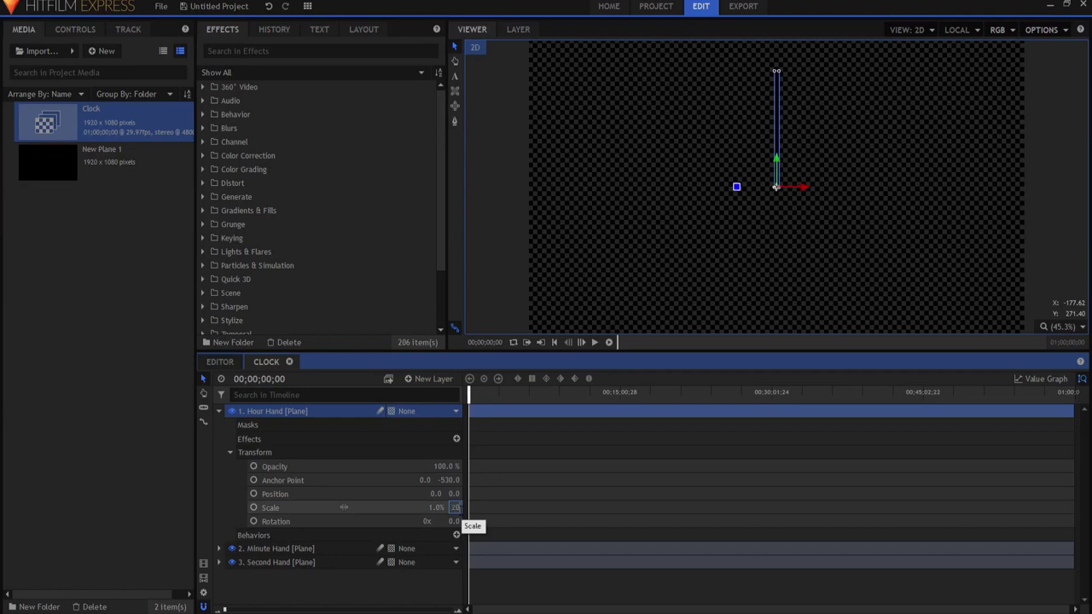
key(Return)
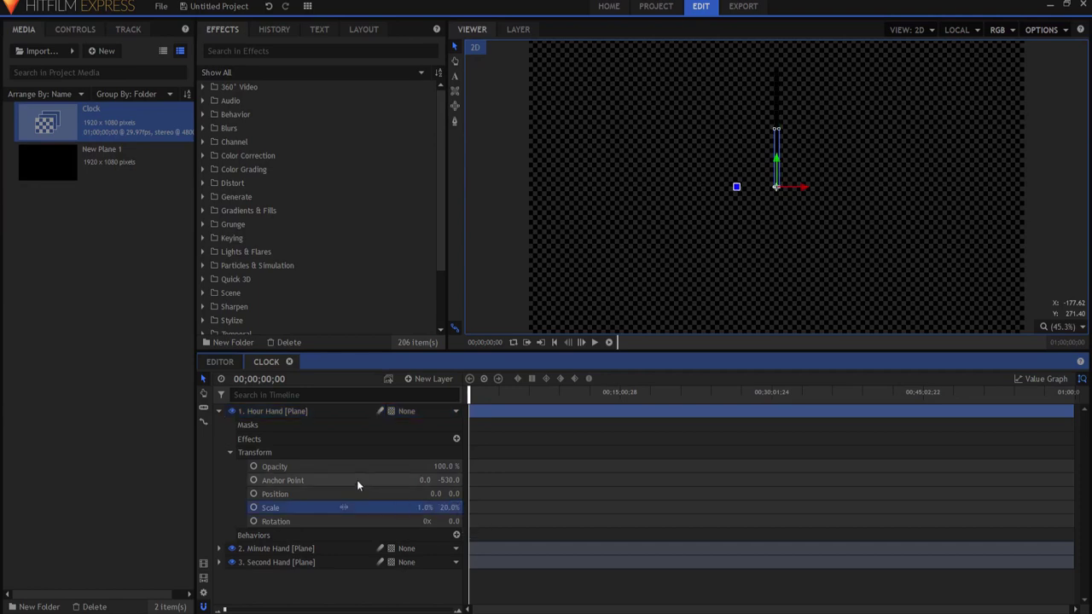
click(218, 411)
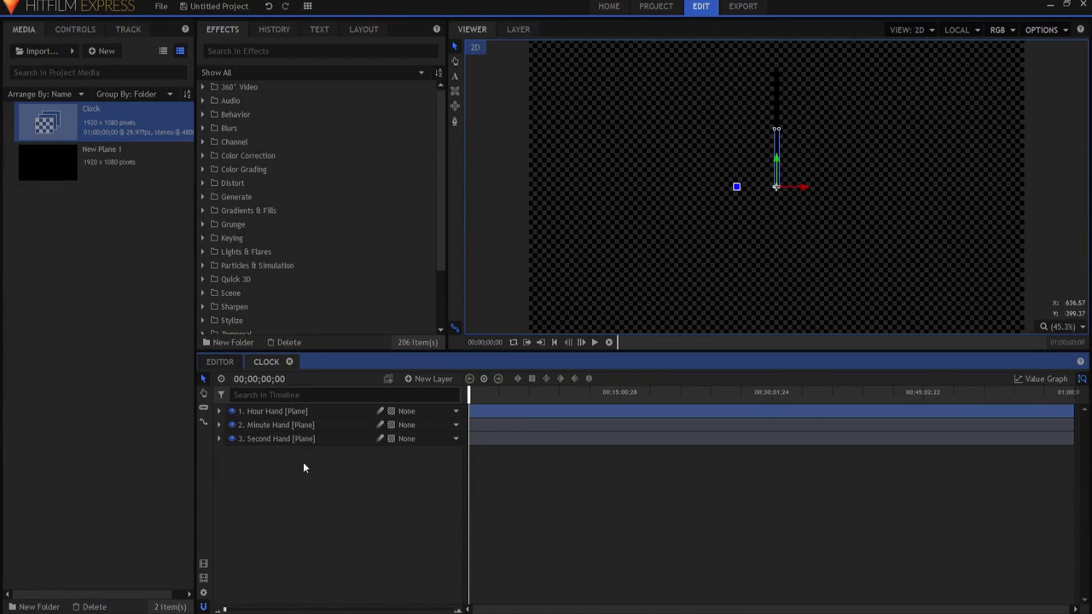
Step: Keyframe the Second Hand's rotation from 0 at the start to 60 revolutions at the end
click(257, 439)
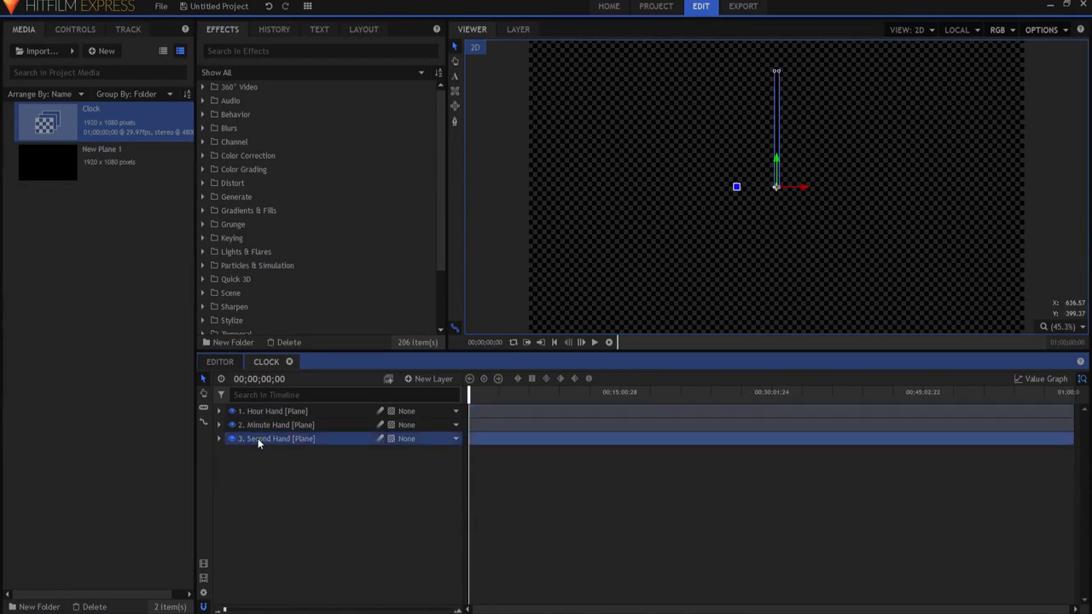
click(219, 438)
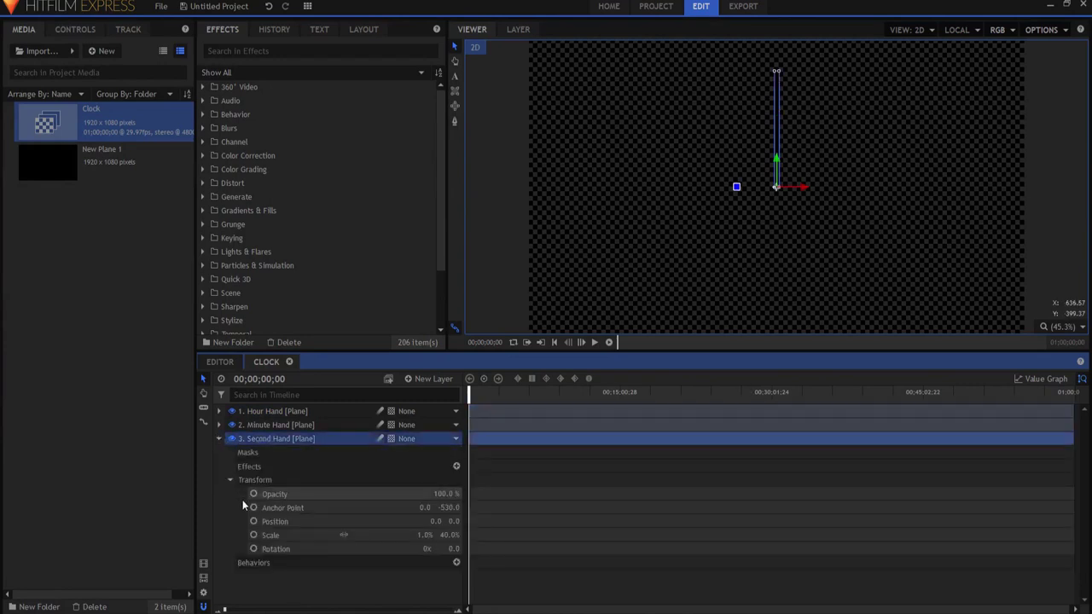
mouse_move(452, 549)
mouse_down()
mouse_move(495, 549)
mouse_move(444, 548)
mouse_move(453, 548)
mouse_up()
click(453, 549)
text(0)
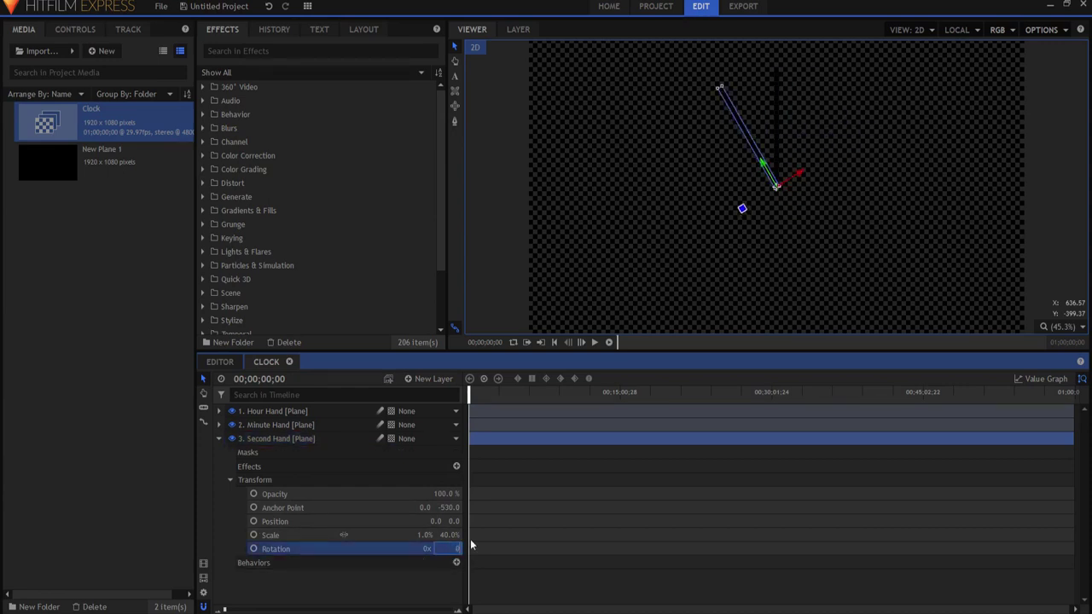
key(Return)
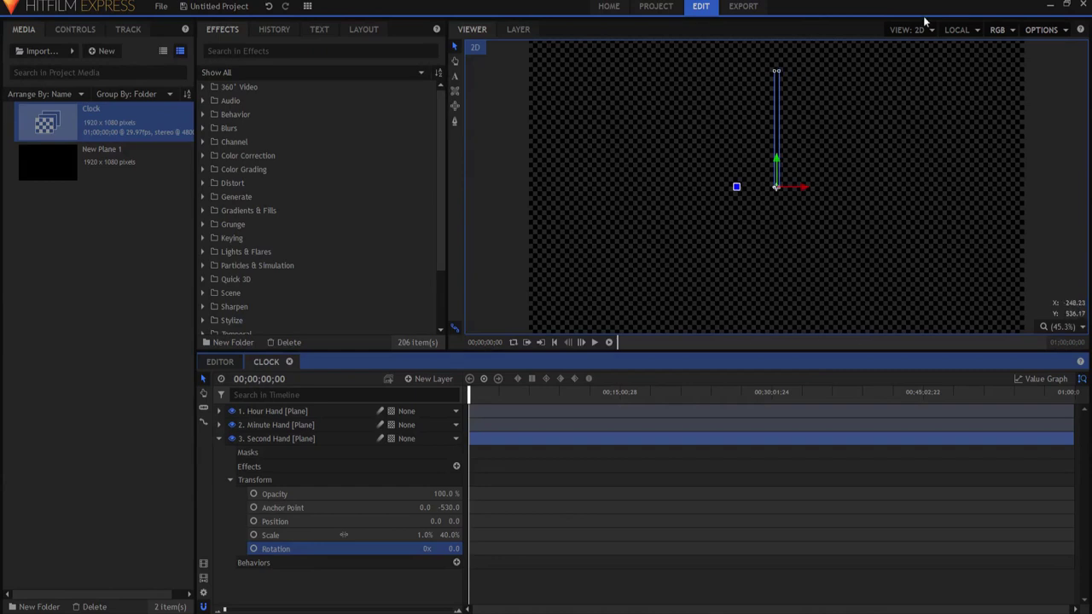
click(253, 549)
key(End)
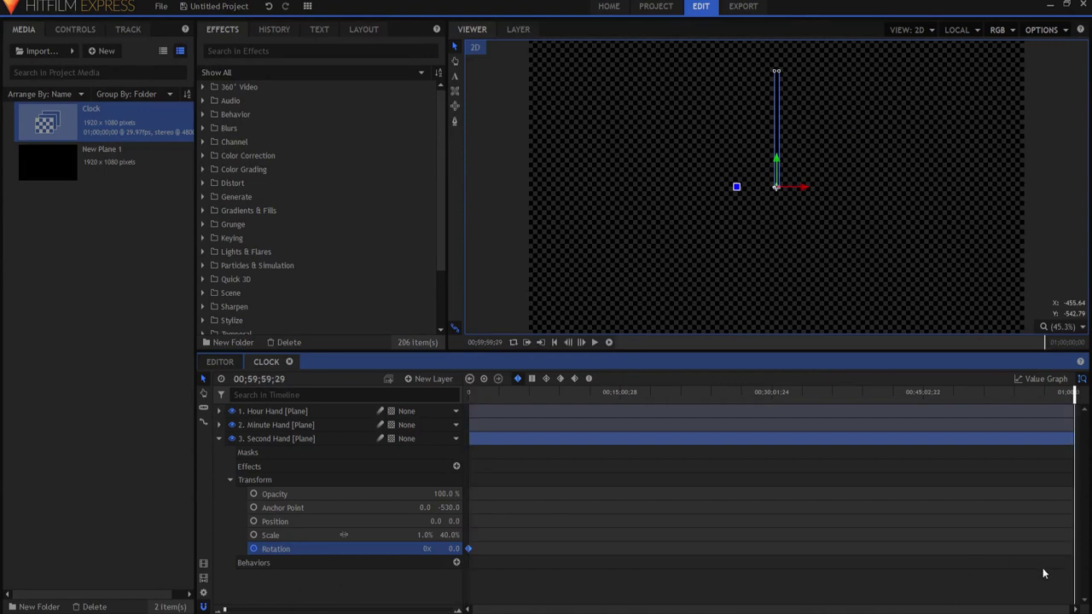
click(426, 549)
key(Return)
Step: Play the second hand animation from the start to check it
click(556, 342)
click(596, 343)
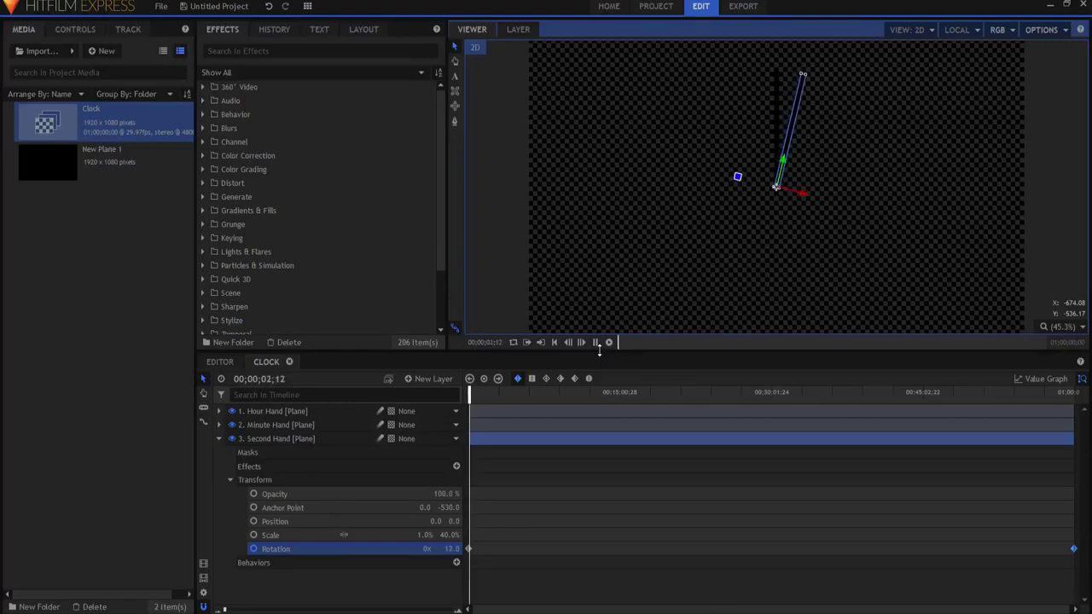
click(556, 343)
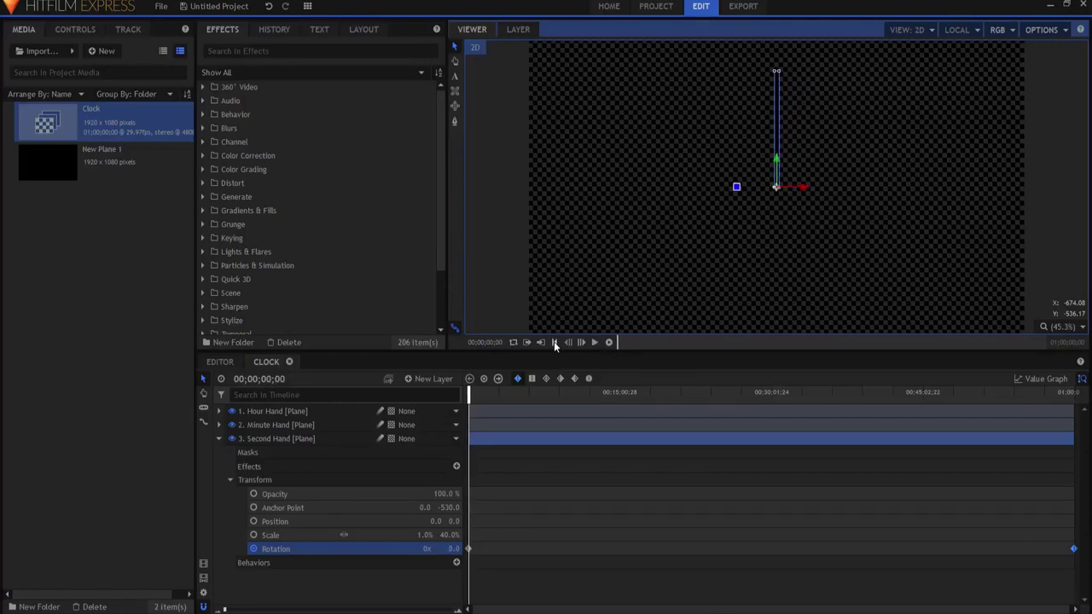
click(218, 439)
click(265, 429)
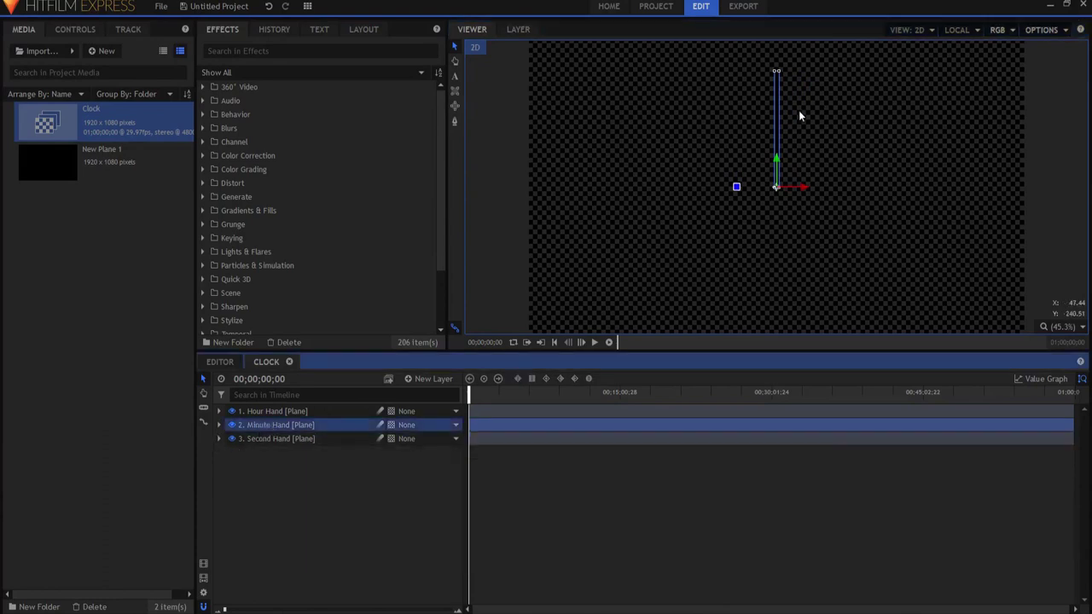
Step: Keyframe the Minute Hand's rotation from 0 at the start to 1 revolution at the end
click(219, 425)
click(230, 467)
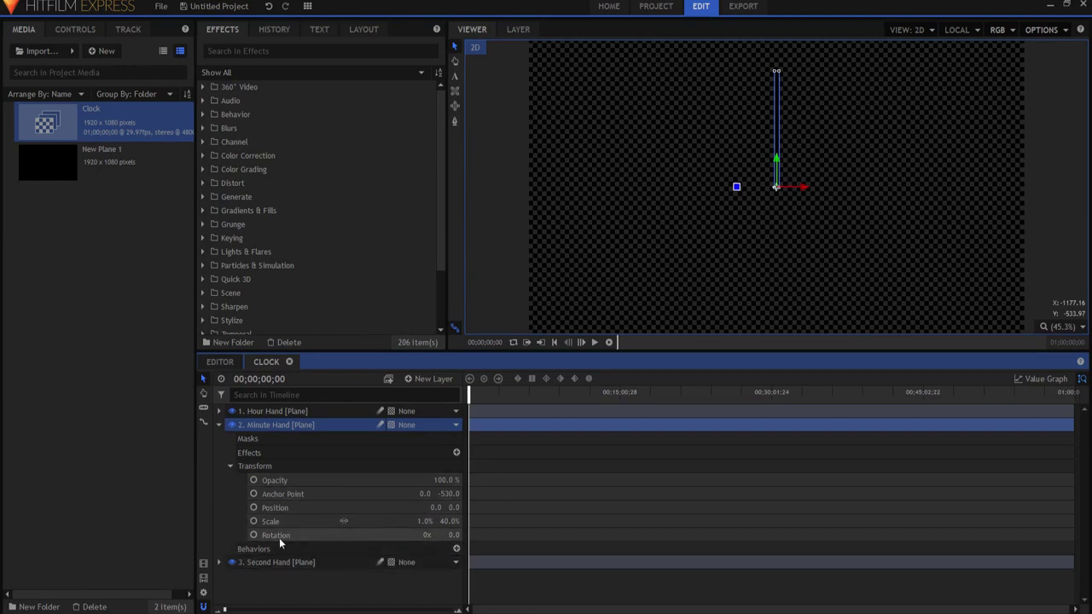
click(253, 535)
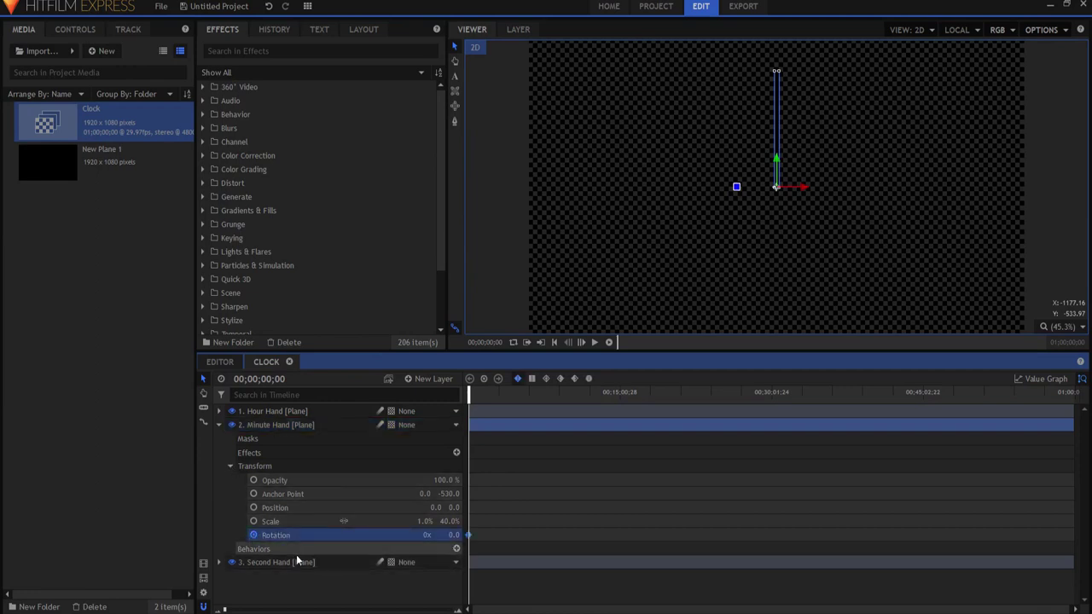
key(End)
click(426, 535)
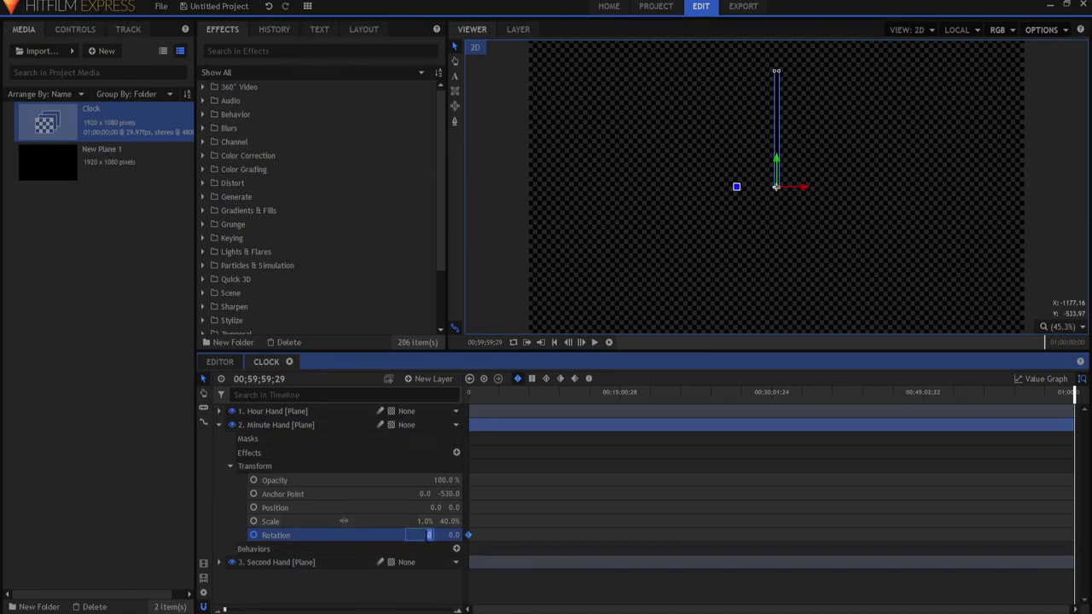
text(1)
key(Return)
Step: Preview the minute hand animation, including from about seven minutes in
click(555, 342)
click(595, 342)
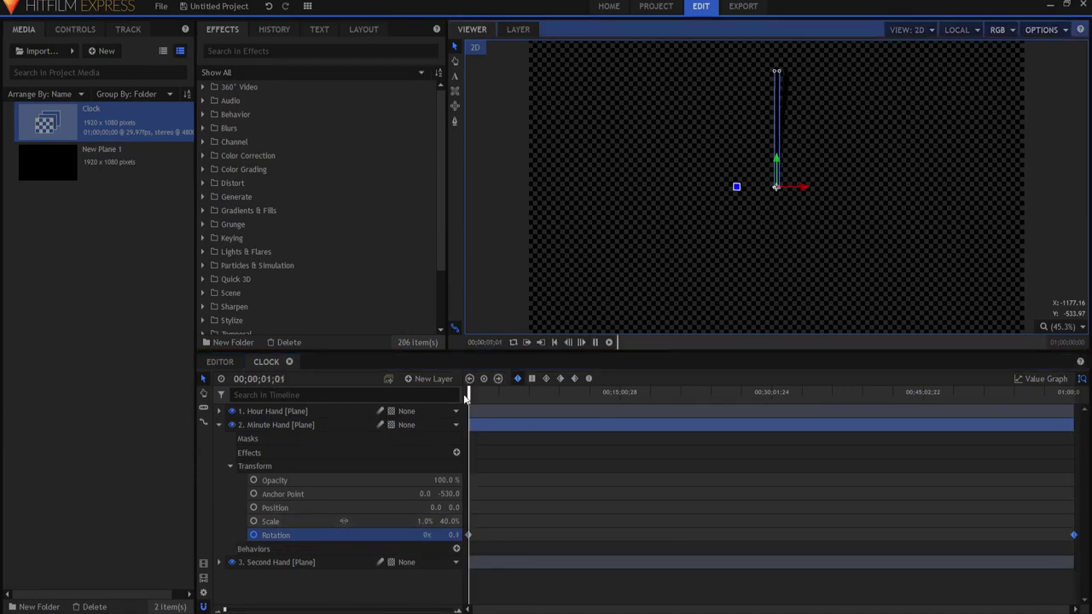
drag(469, 395, 541, 392)
key(space)
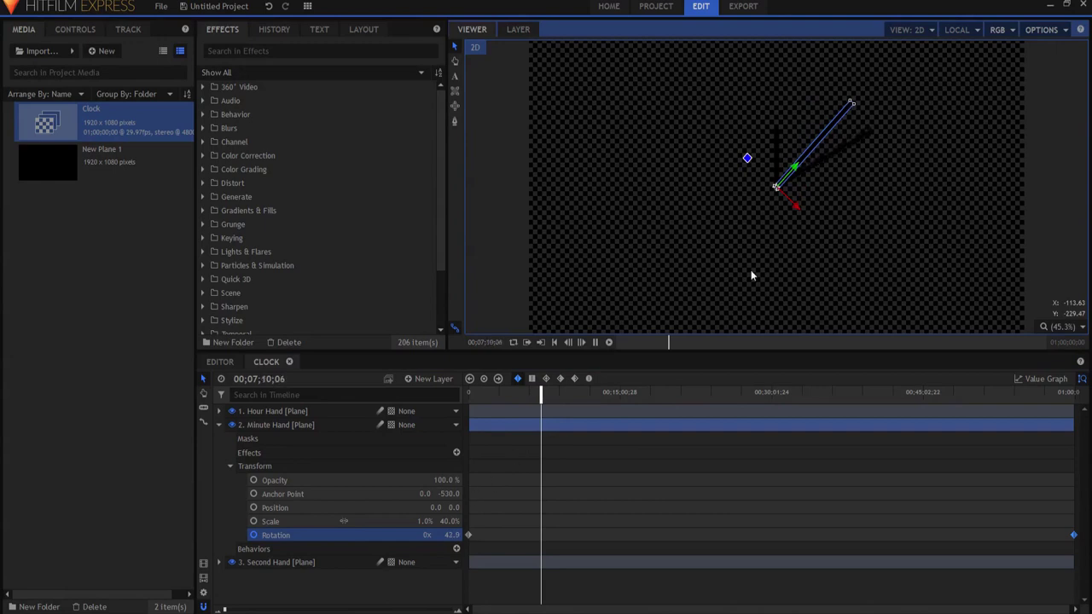
click(553, 342)
click(218, 425)
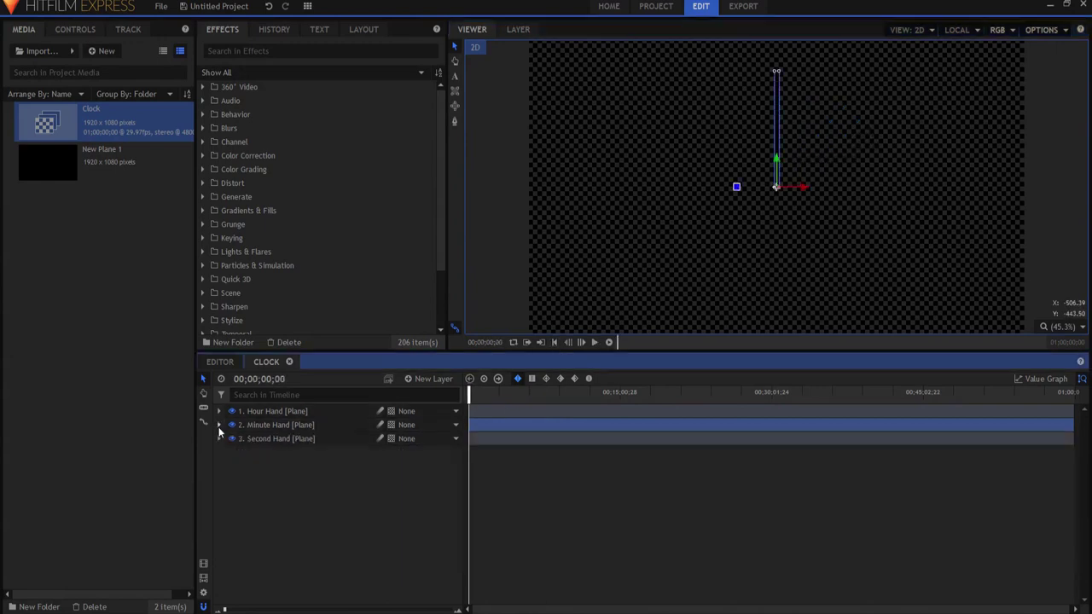
Step: Keyframe the Hour Hand's rotation from 0° at the start to 30° at the end
click(248, 486)
click(268, 410)
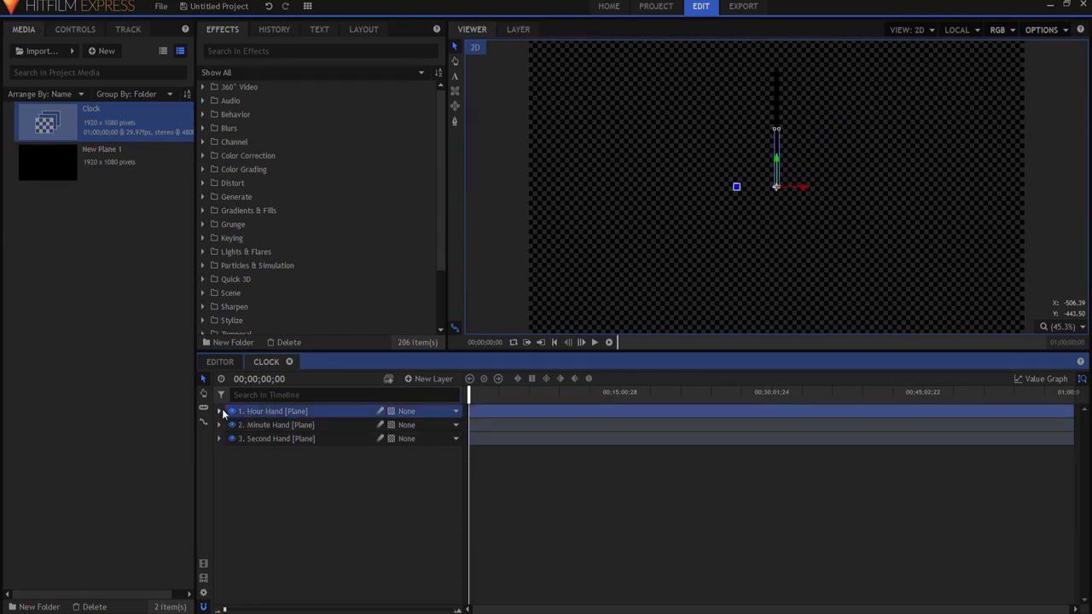
click(218, 411)
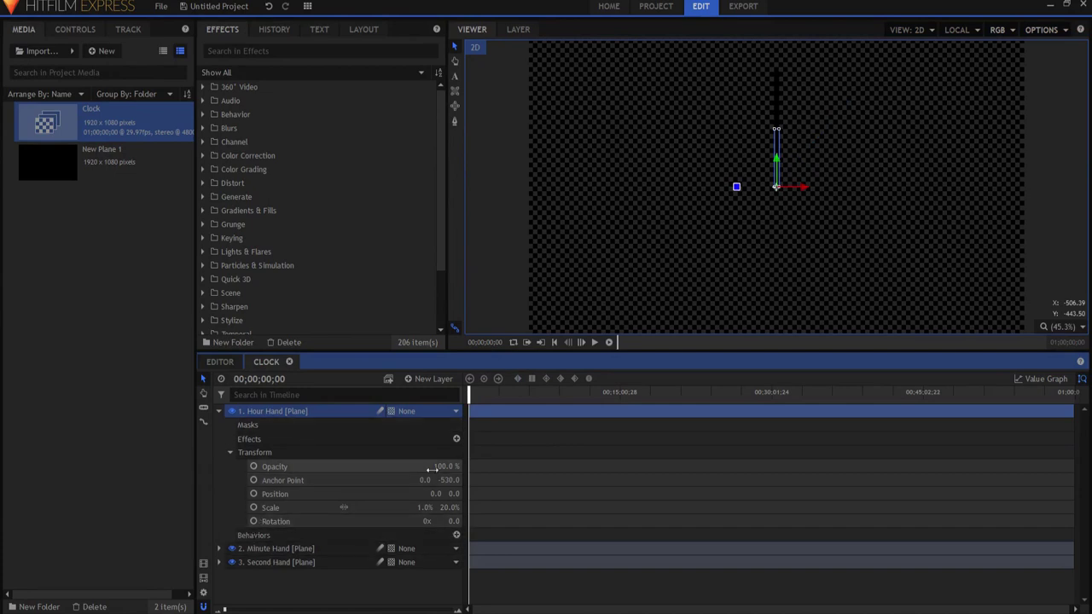
click(253, 522)
key(End)
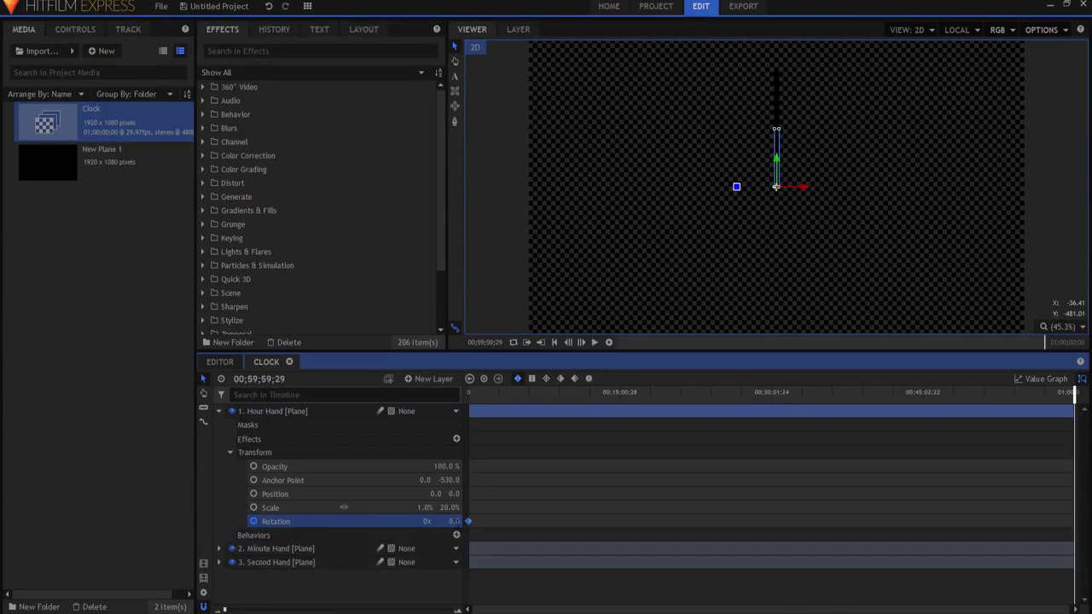
click(455, 521)
text(30)
key(Return)
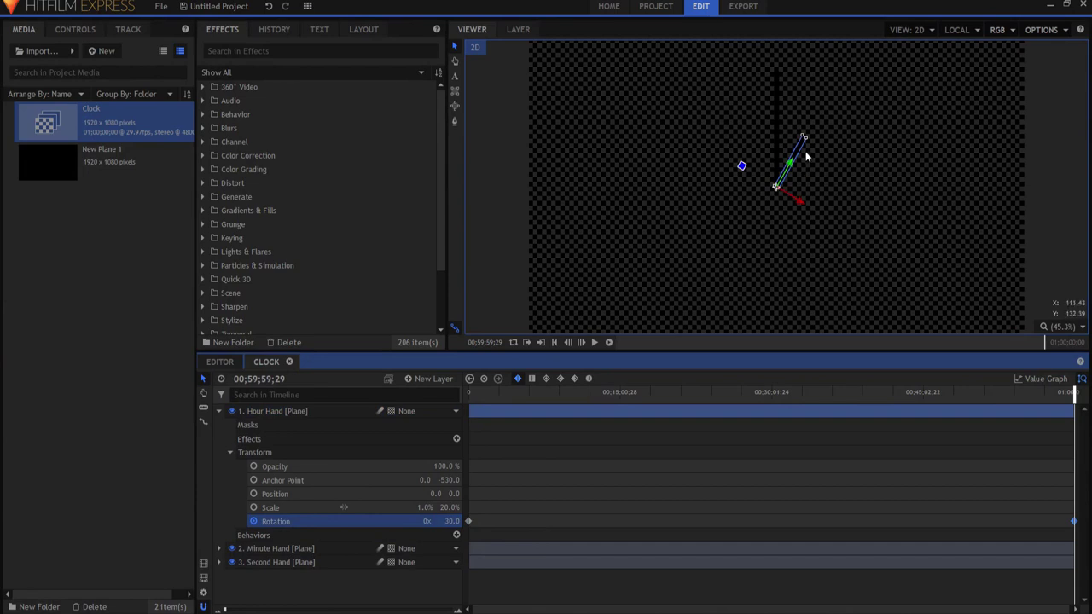
click(219, 411)
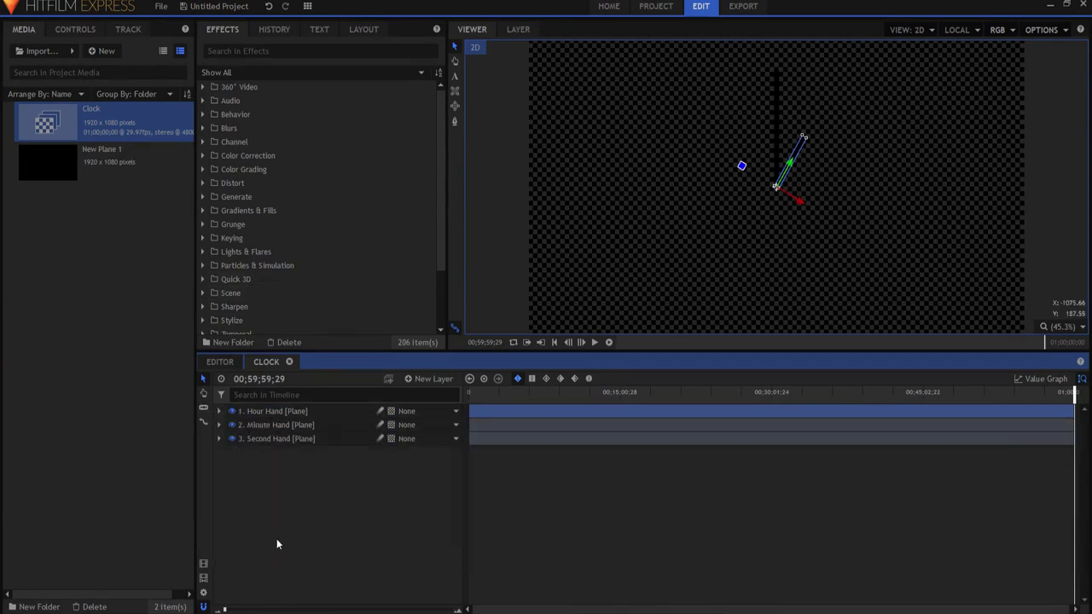
click(278, 545)
click(554, 342)
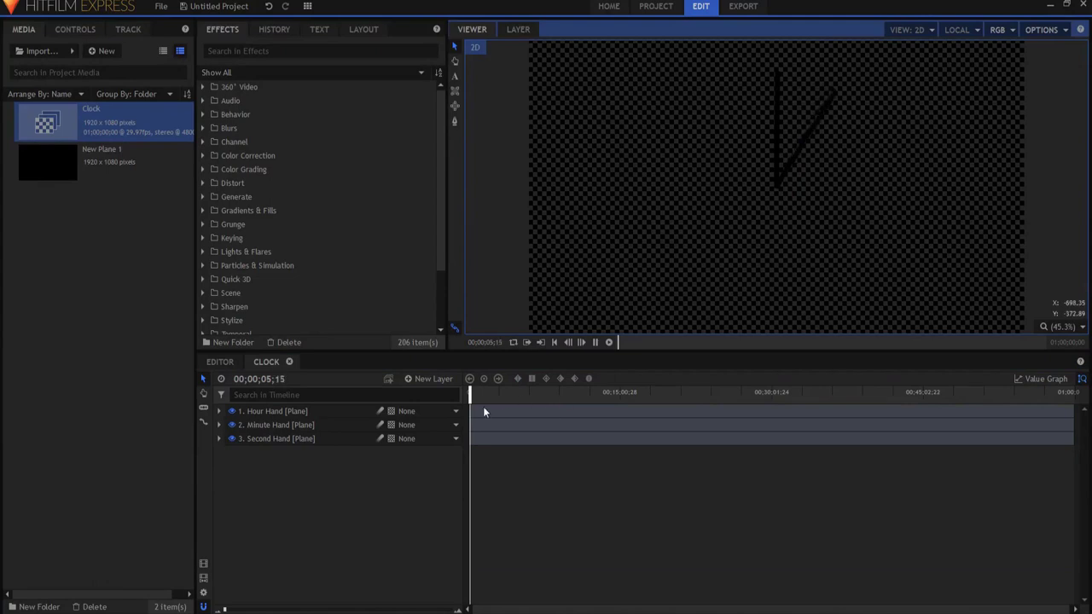
drag(475, 397, 513, 399)
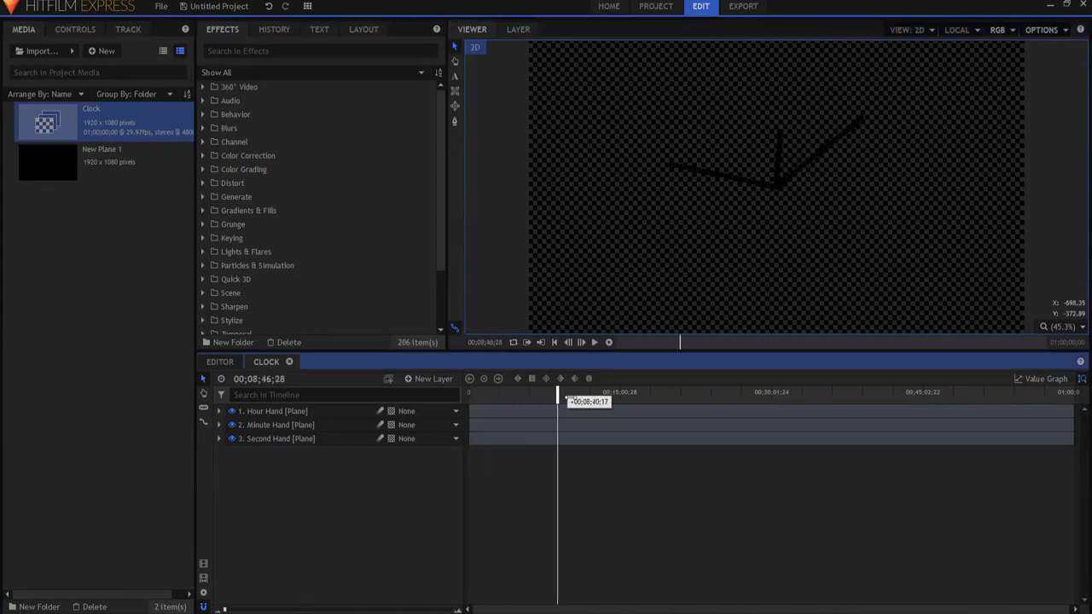
drag(563, 398, 568, 398)
click(595, 342)
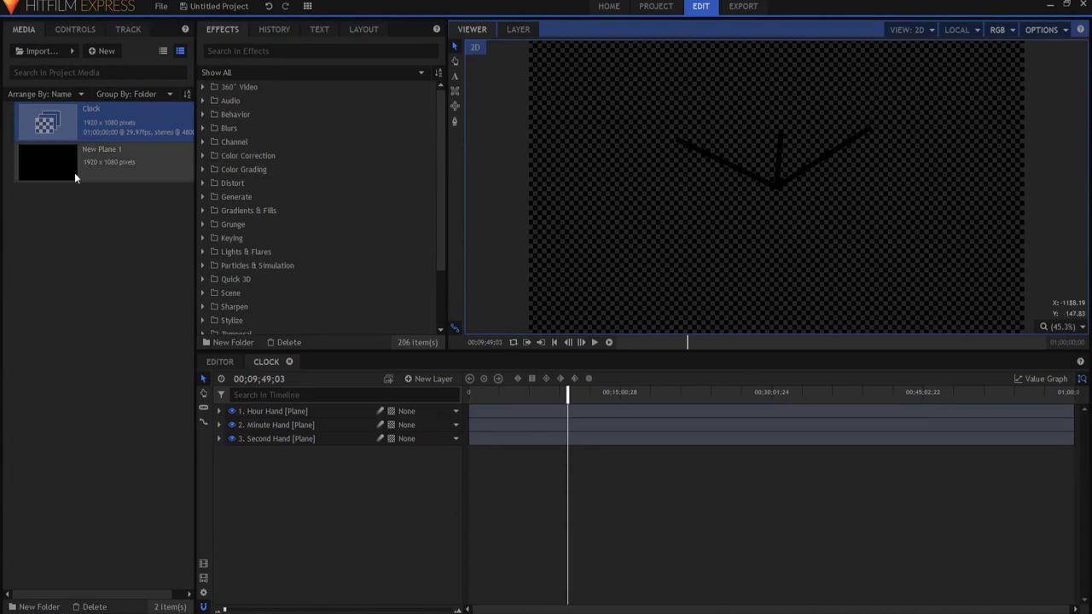
drag(75, 171, 337, 478)
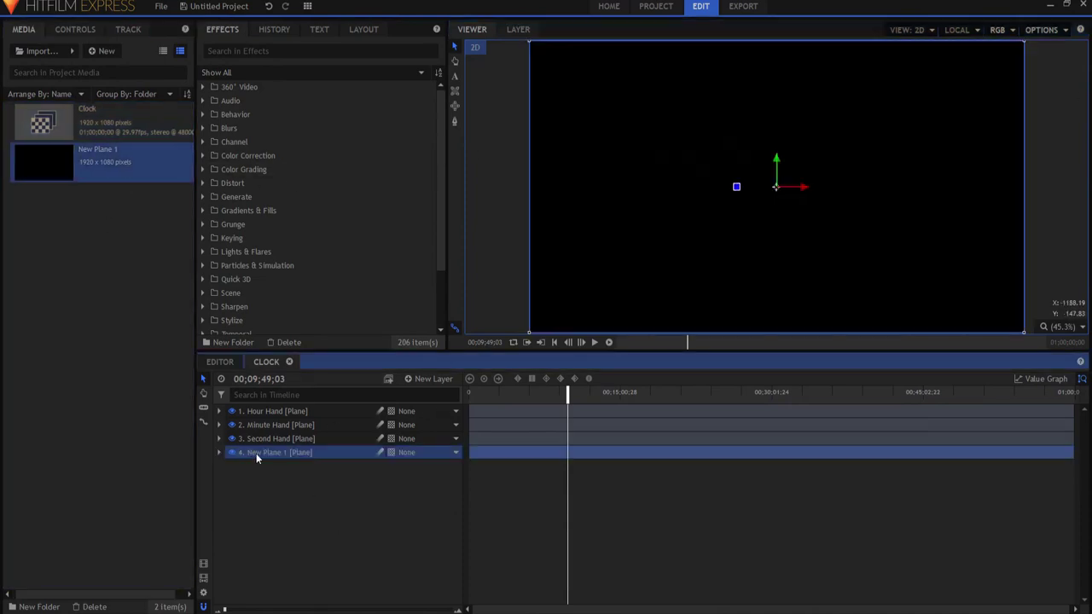
Step: Apply Fill Color to the new plane with Blend Amount 100%, making it solid white
click(263, 80)
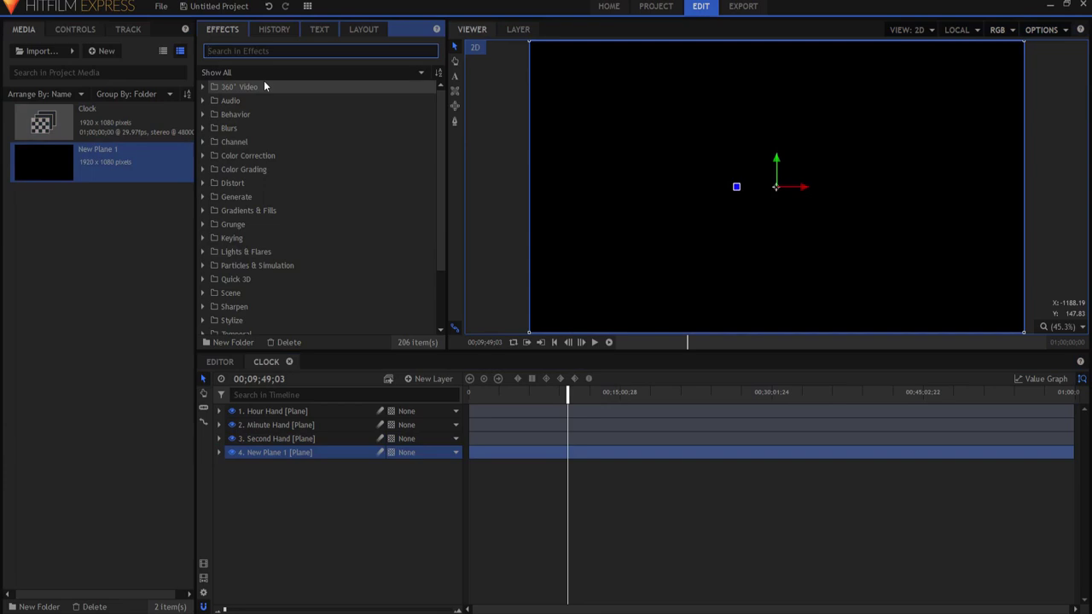
text(fill)
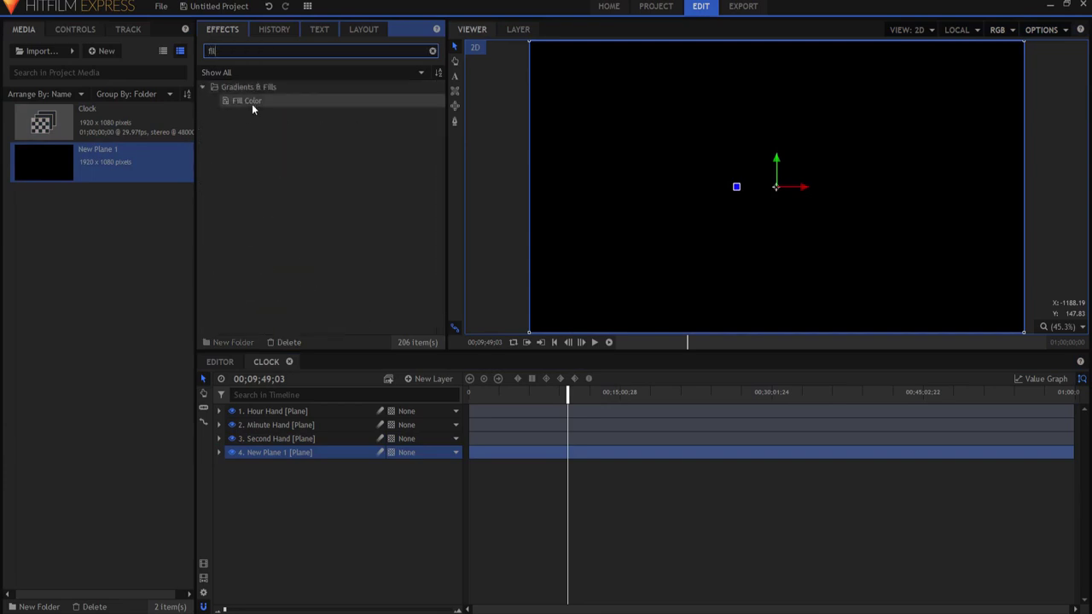
drag(252, 103, 276, 452)
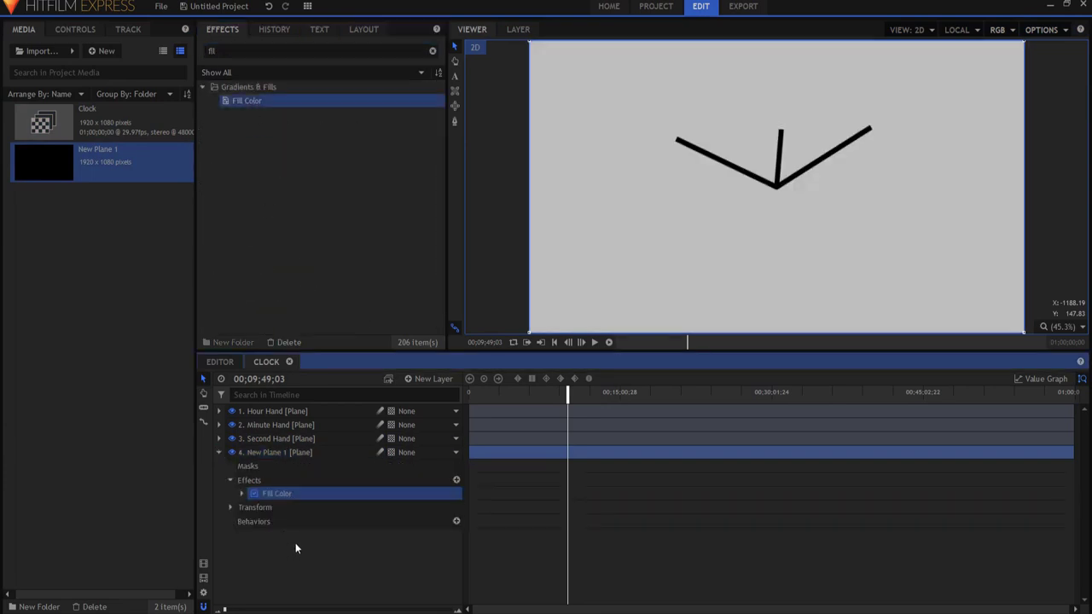
click(241, 493)
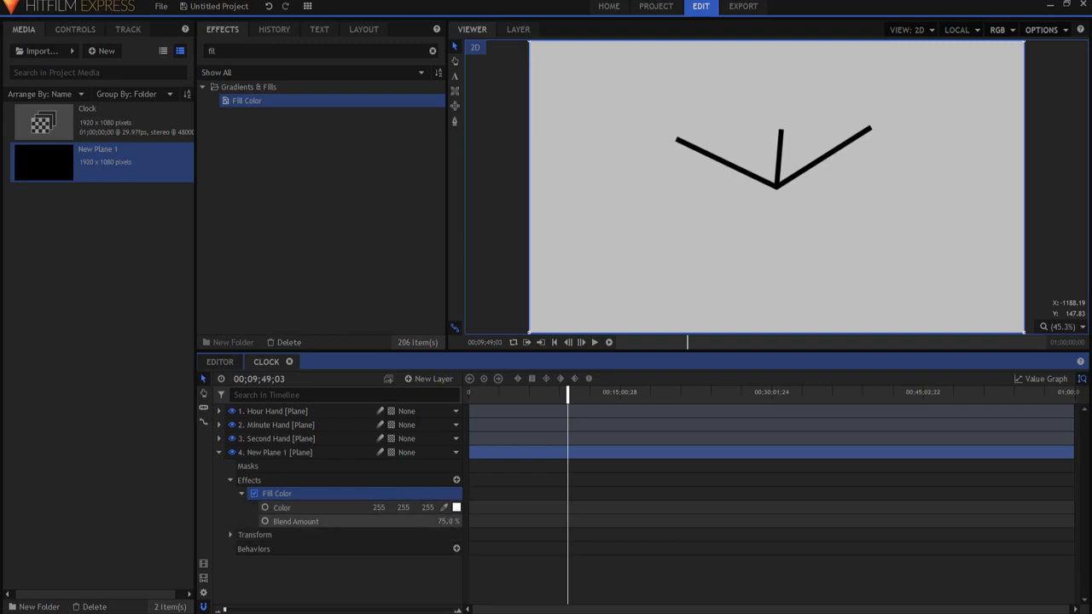
drag(447, 521, 478, 521)
click(219, 453)
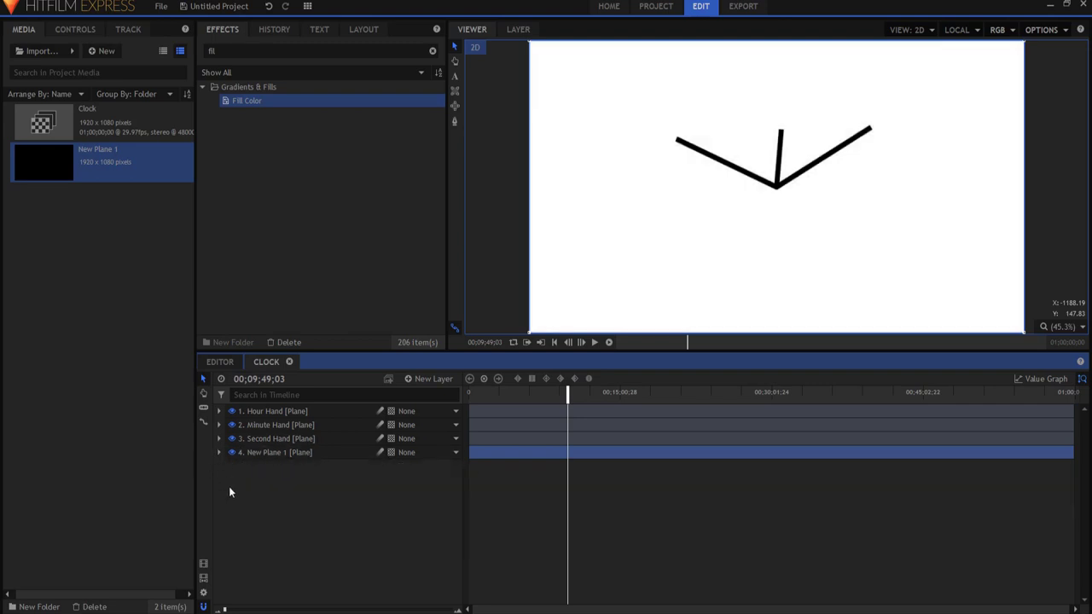
Step: Apply Polar Warp to the white plane to make it a round clock face
double_click(257, 48)
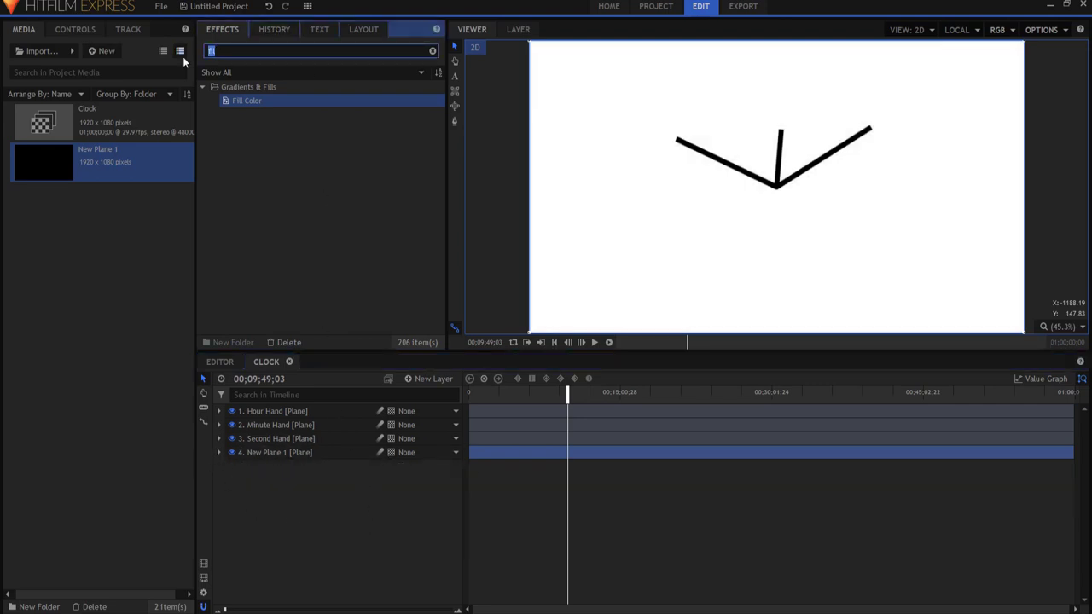
text(pol)
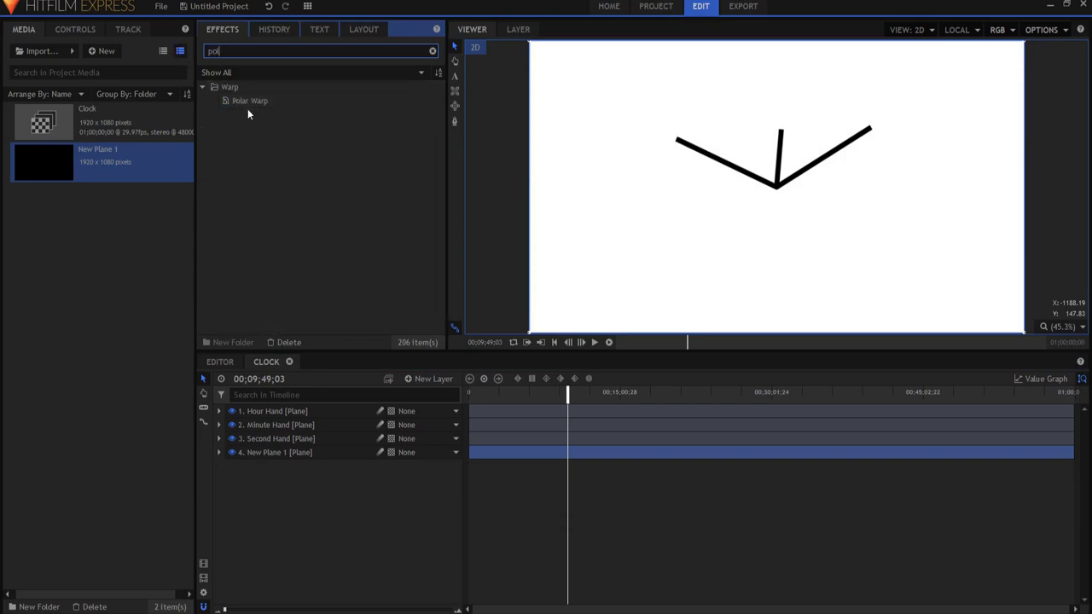
drag(247, 100, 277, 461)
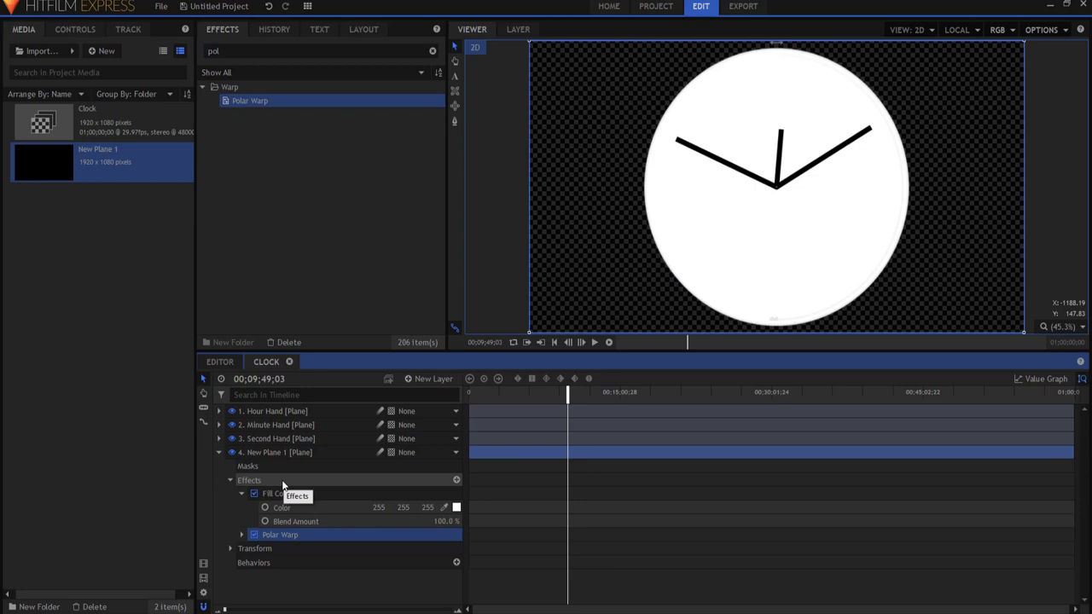
click(219, 453)
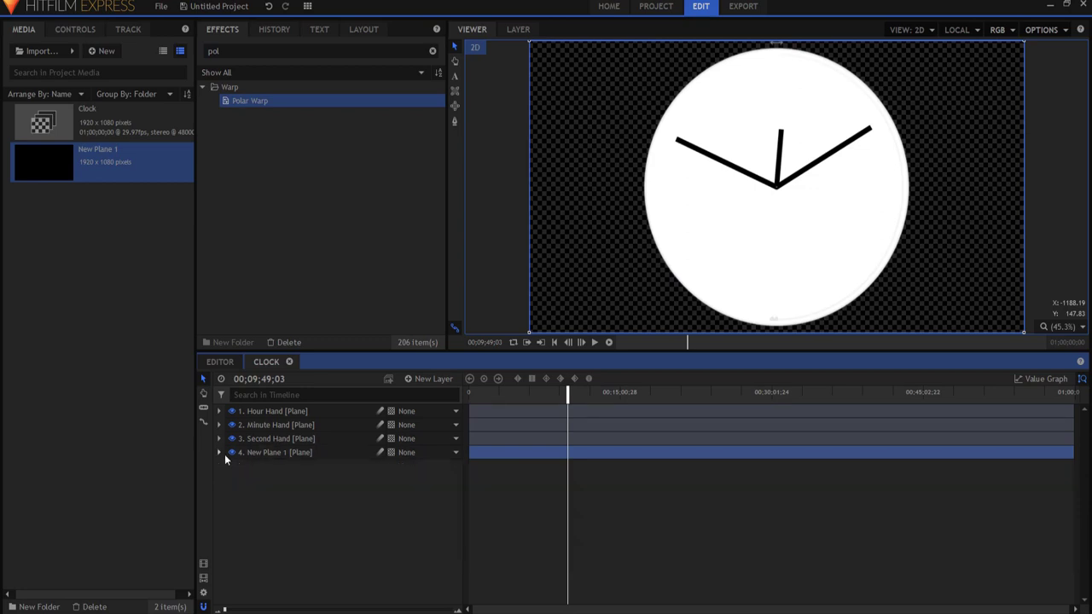
right_click(262, 453)
Step: Duplicate the clock face layer and set the copy's Fill Color to red
click(303, 277)
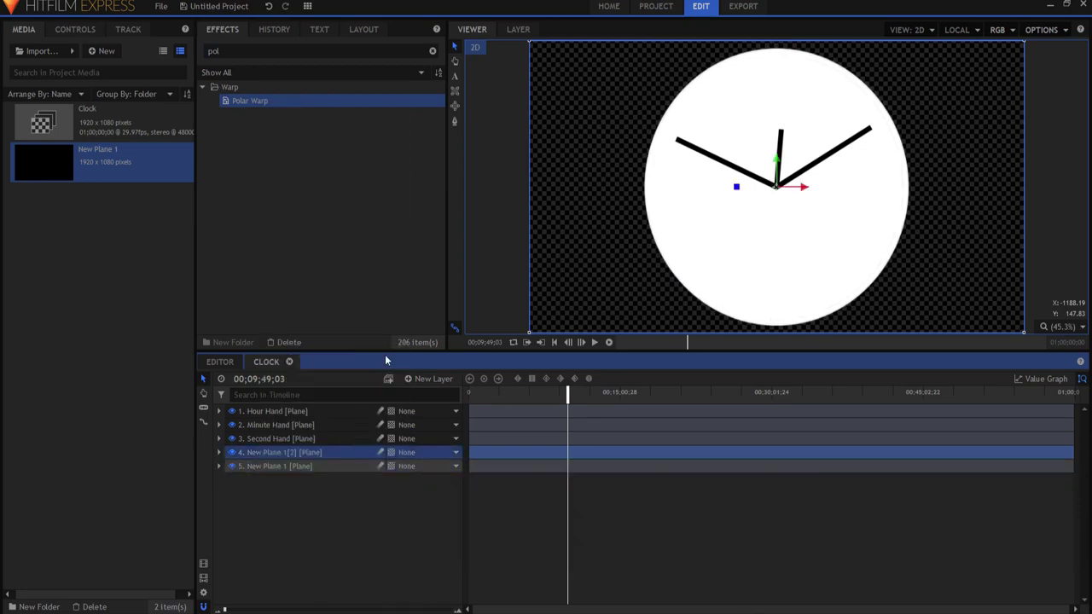
click(219, 453)
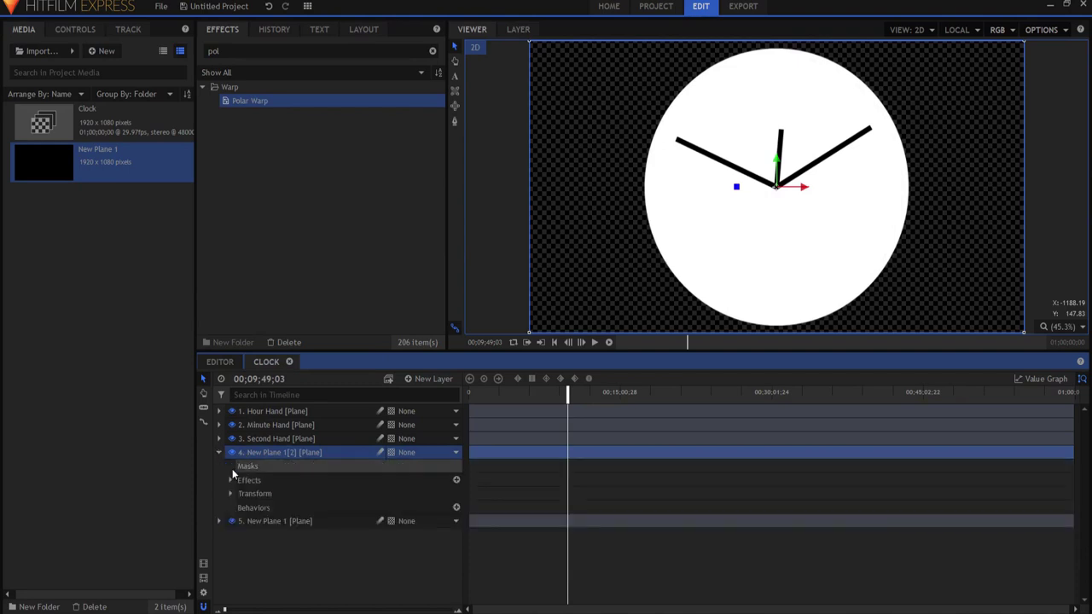
click(230, 480)
click(242, 494)
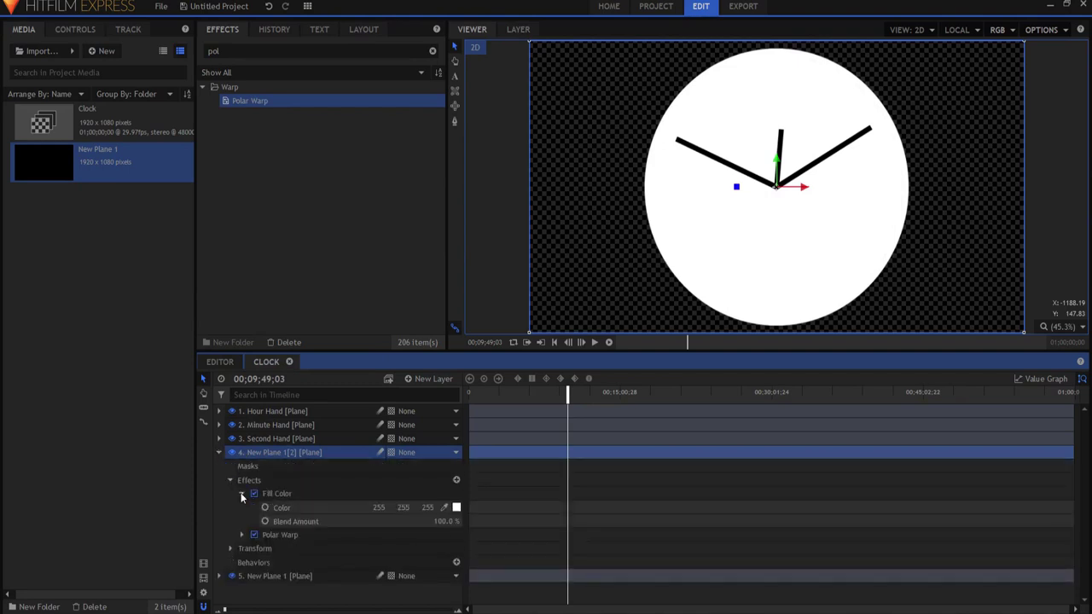
click(456, 507)
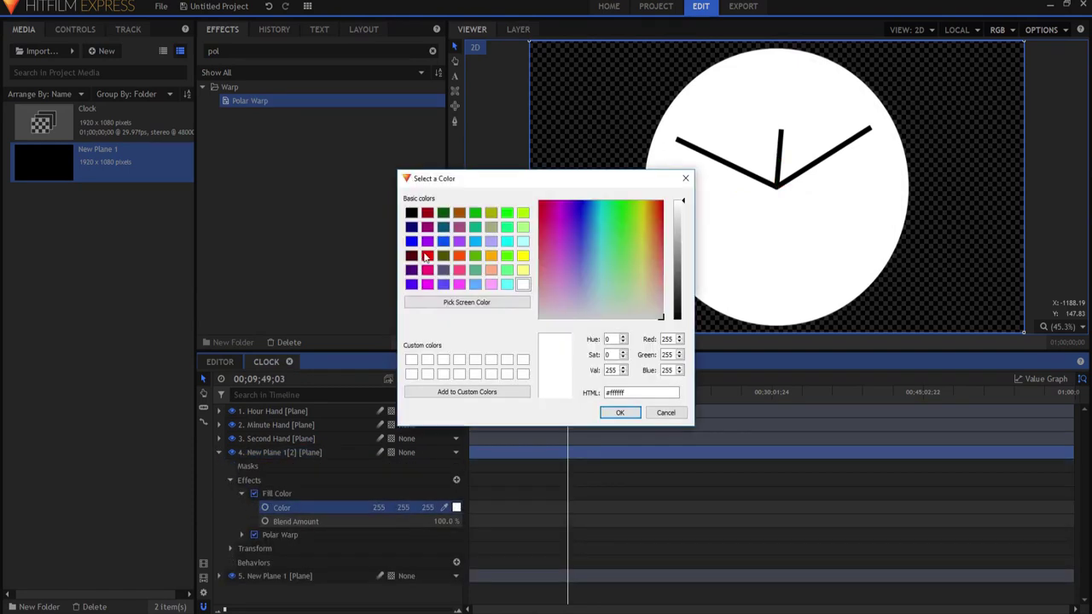
click(427, 255)
click(619, 413)
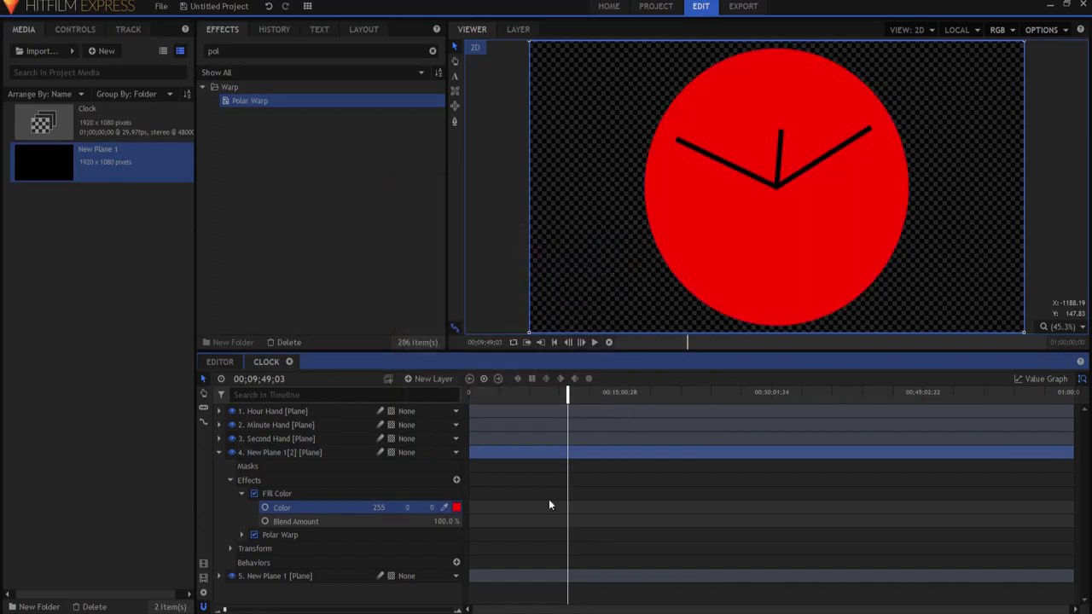
click(242, 494)
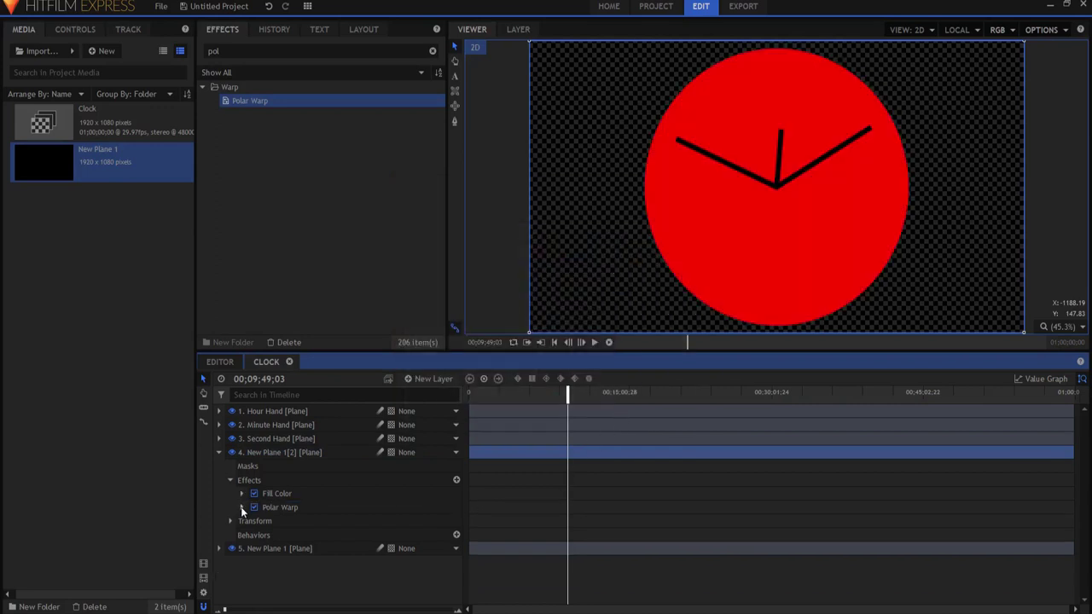
Step: Raise the red copy's Polar Warp Start Radius to 497, leaving a thin rim
click(242, 508)
scroll(367, 547, down, 2)
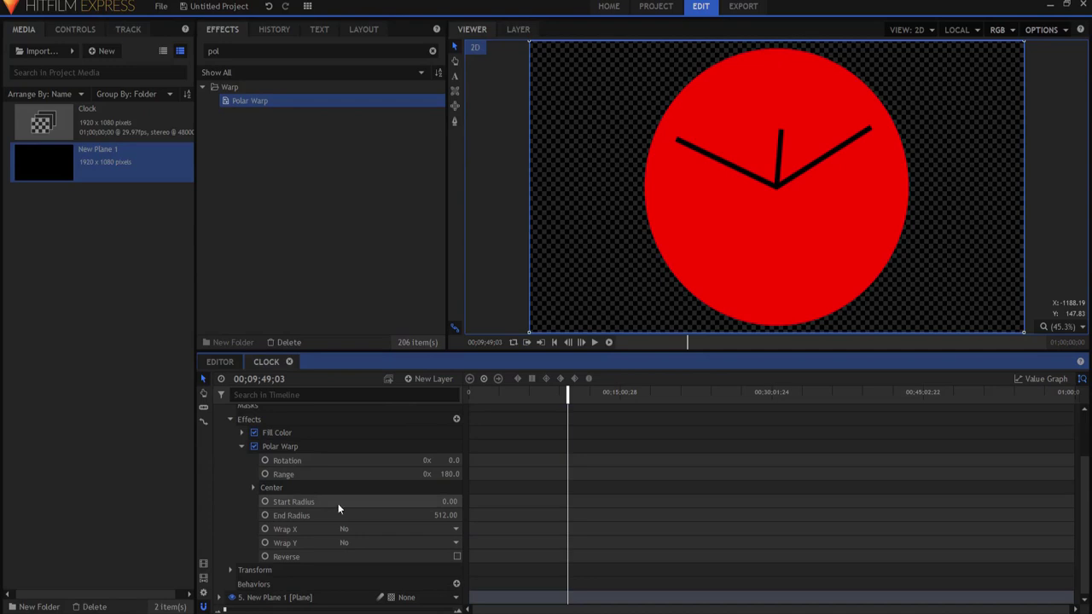
drag(449, 501, 536, 501)
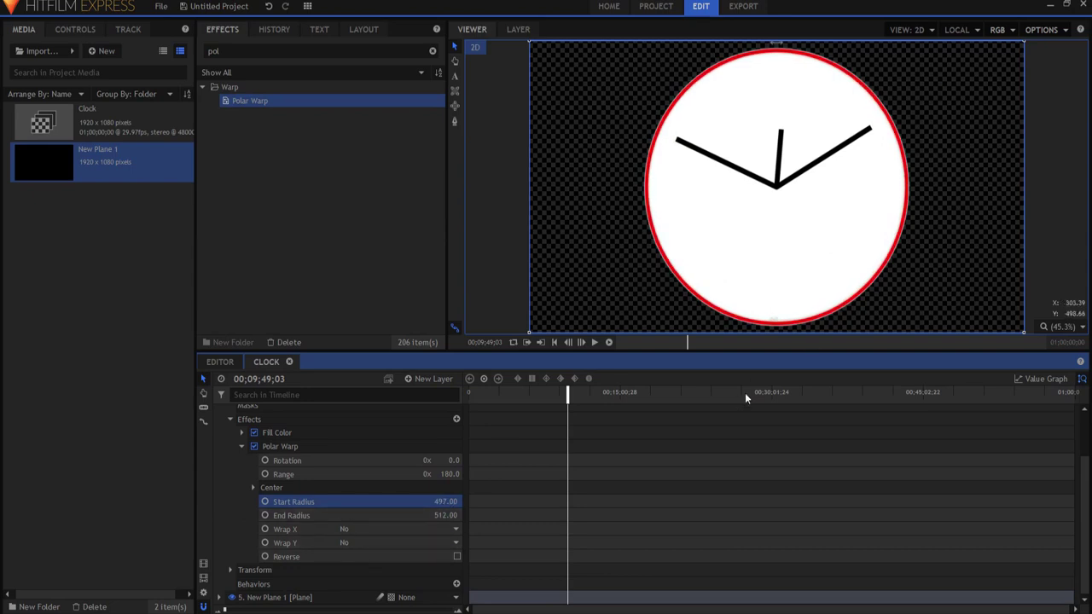
click(241, 446)
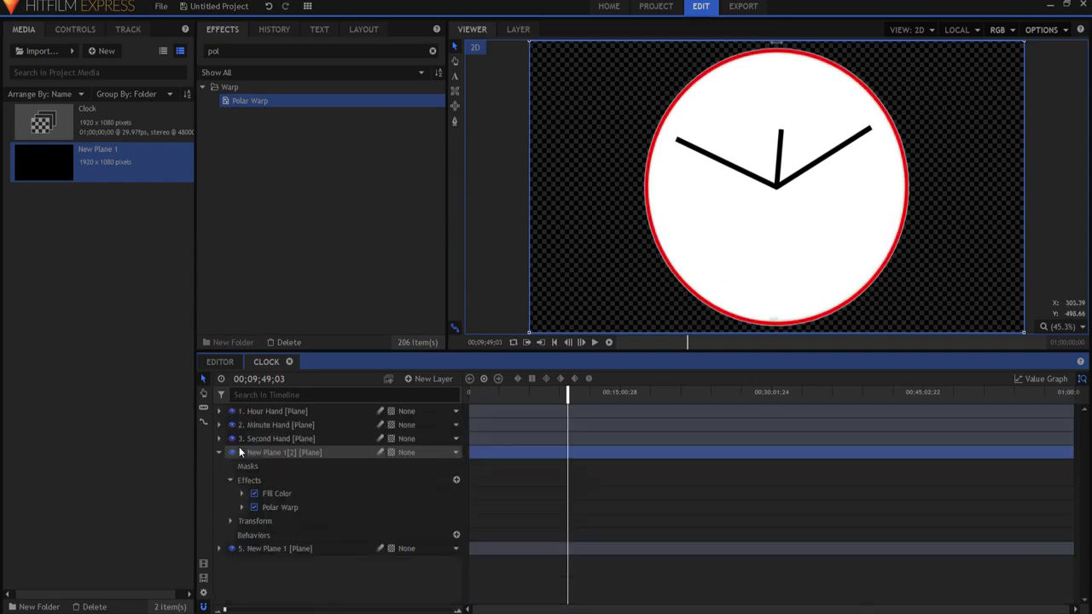
click(220, 453)
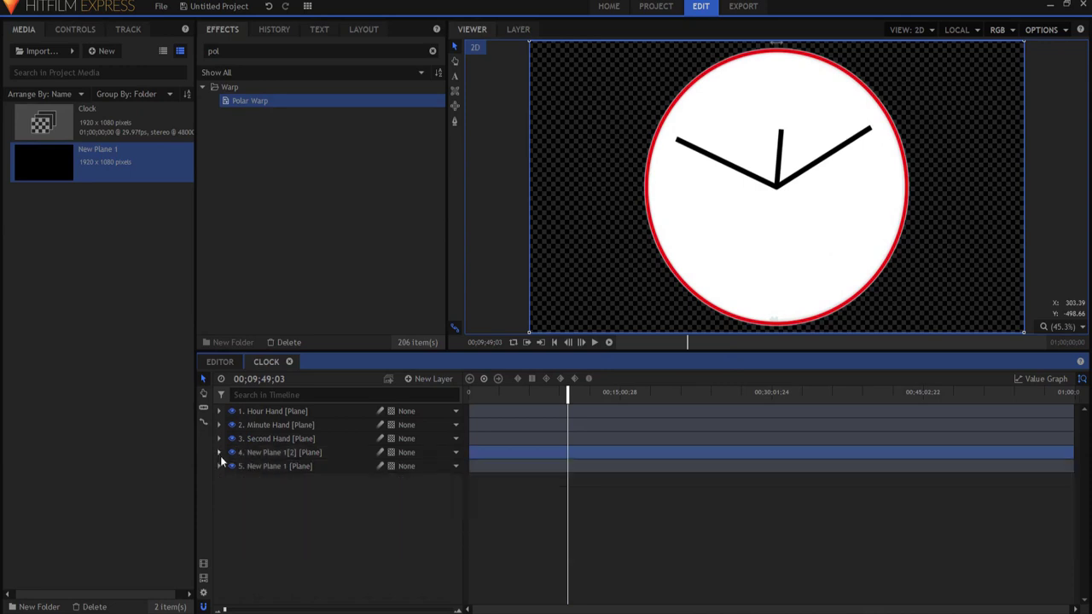
right_click(265, 454)
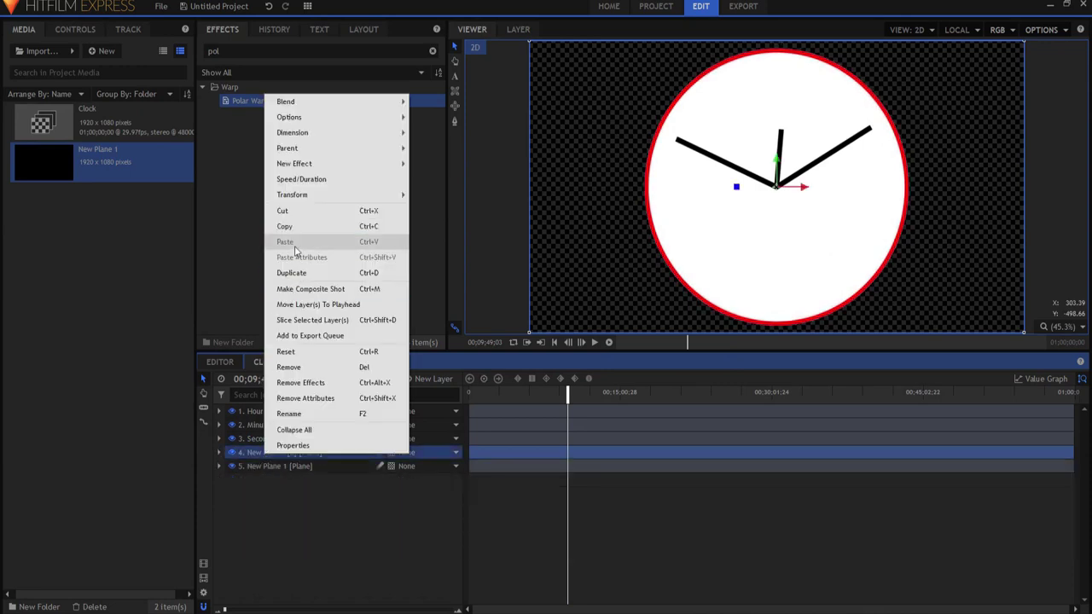
Step: Duplicate the rim layer and delete the copy's Fill Color, leaving a thin black ring
click(301, 274)
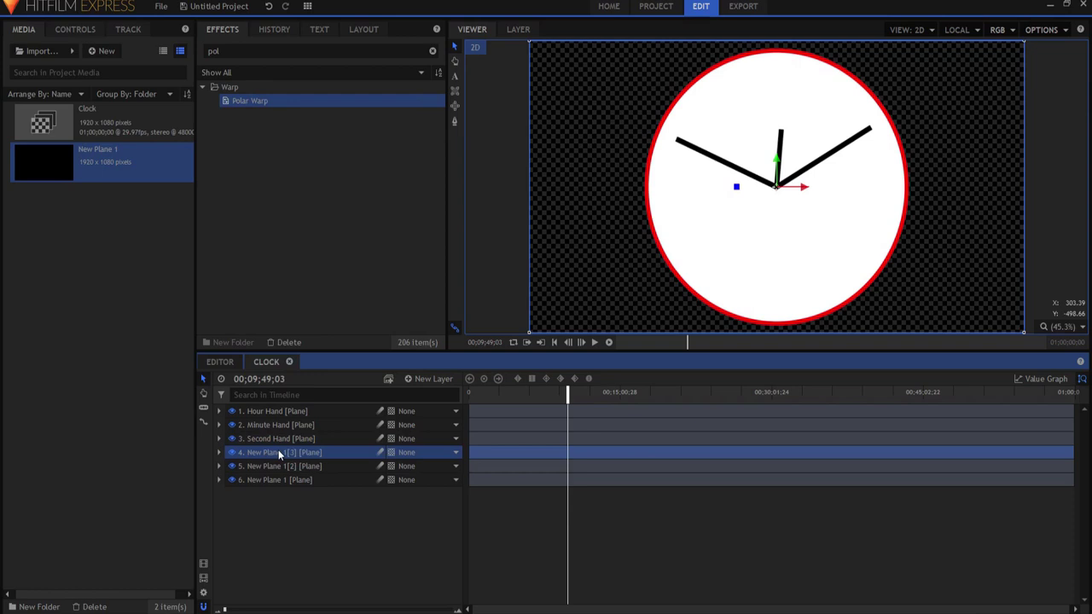
click(219, 453)
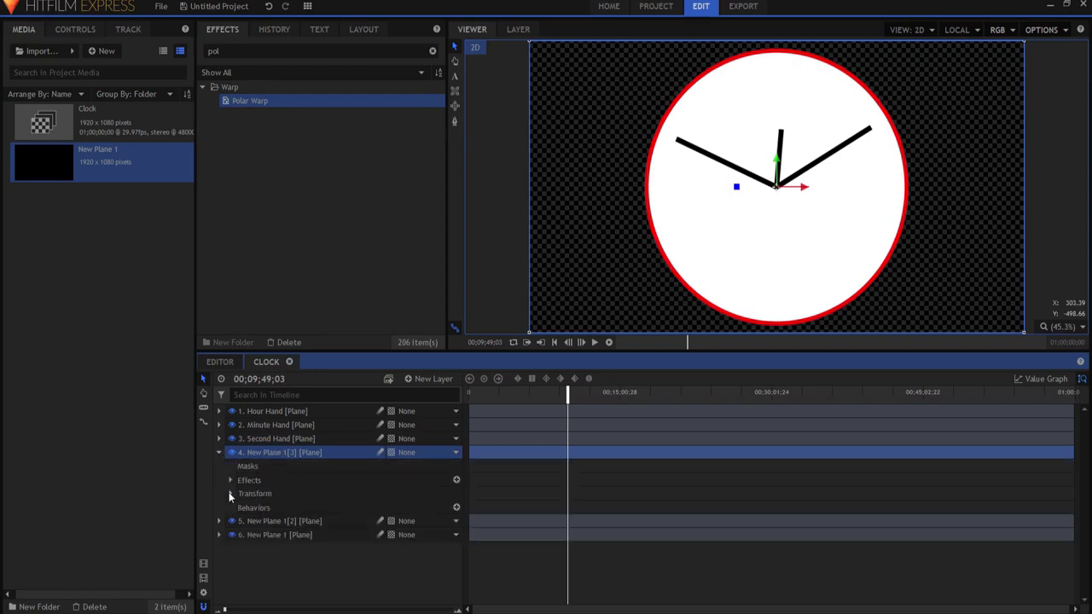
click(229, 494)
click(230, 480)
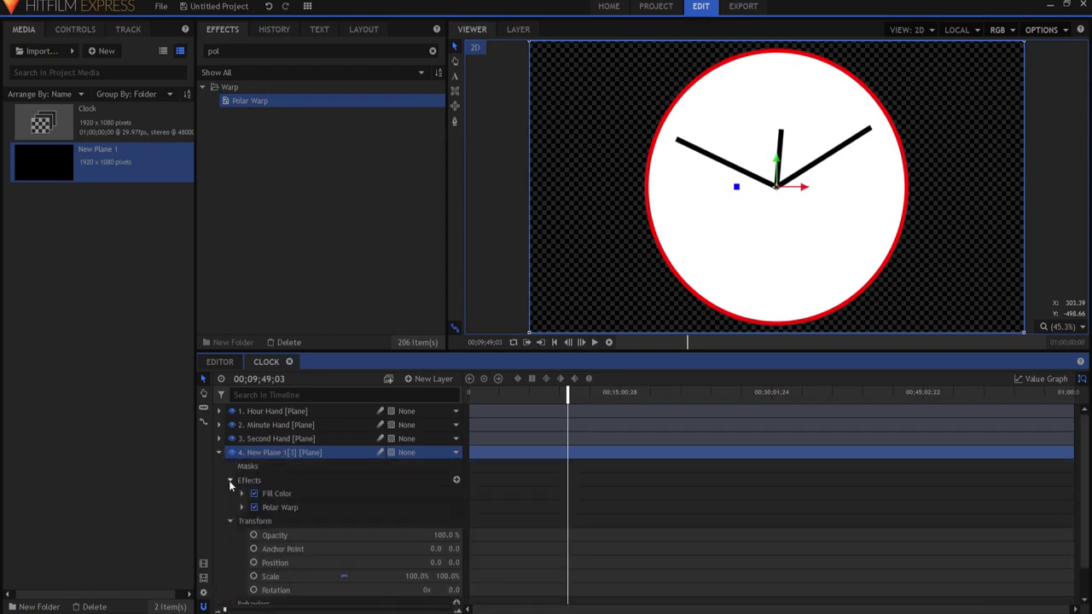
click(303, 495)
key(Delete)
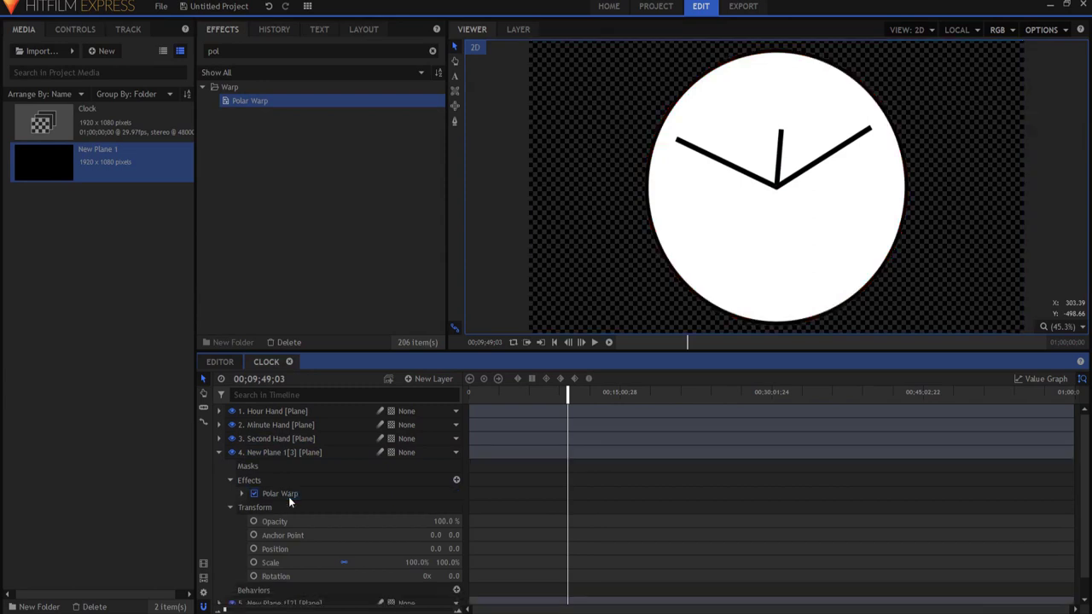
Step: Reveal the clock face layer's Polar Warp settings
click(268, 452)
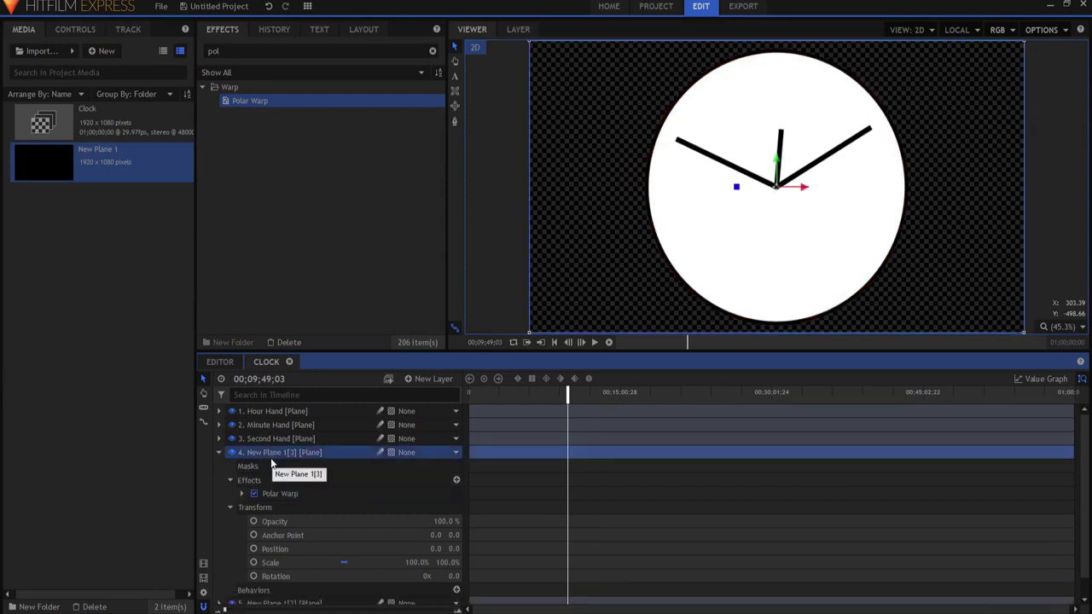
click(242, 494)
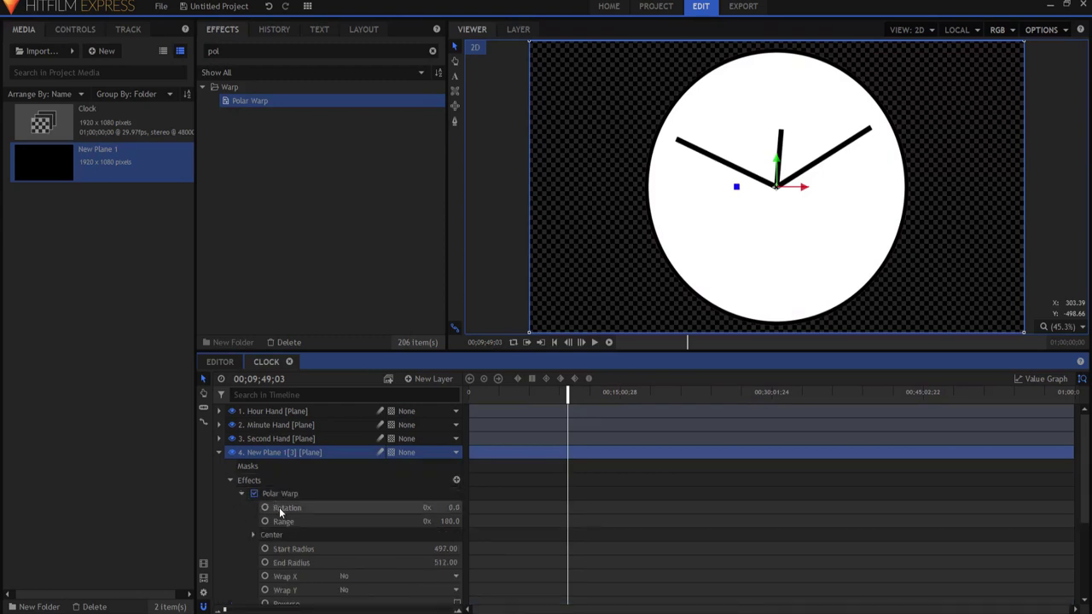
click(209, 63)
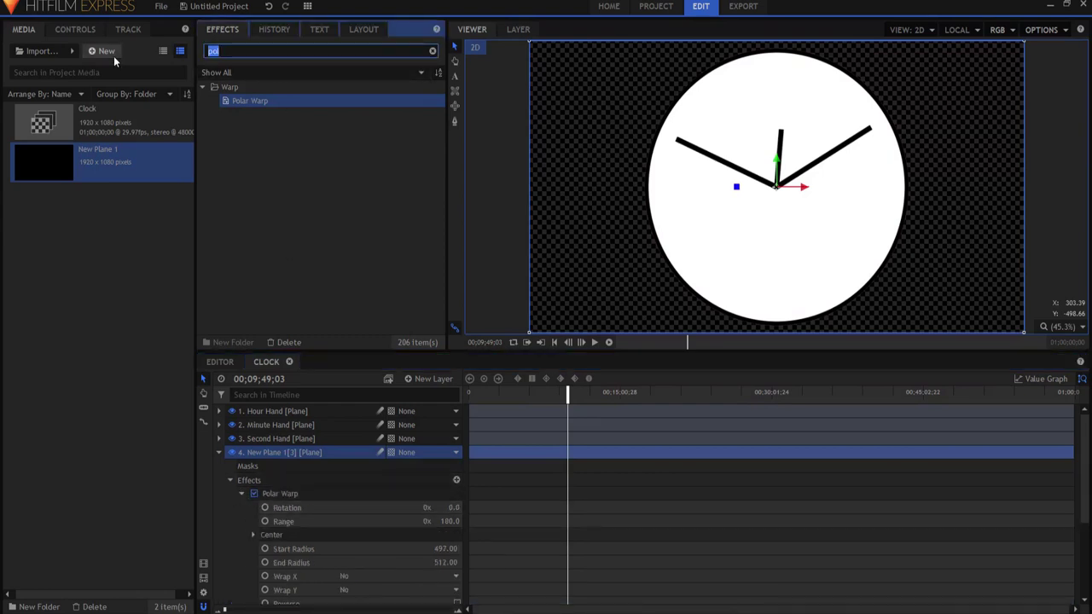
Step: Apply a Grid effect to the clock-face plane and set its line colour to black
key(BackSpace)
text(grid)
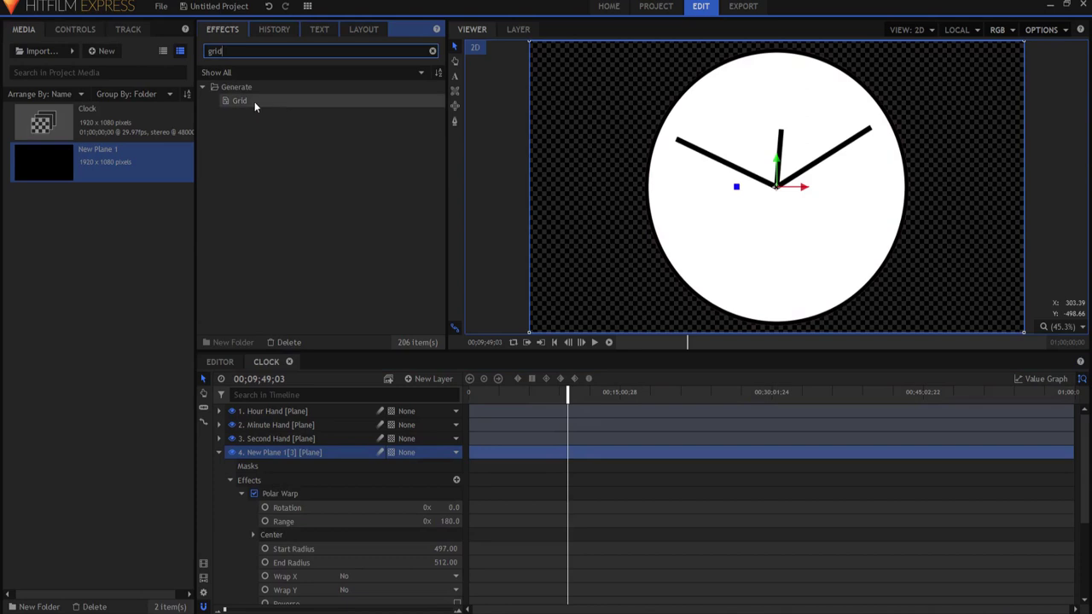
drag(254, 101, 282, 453)
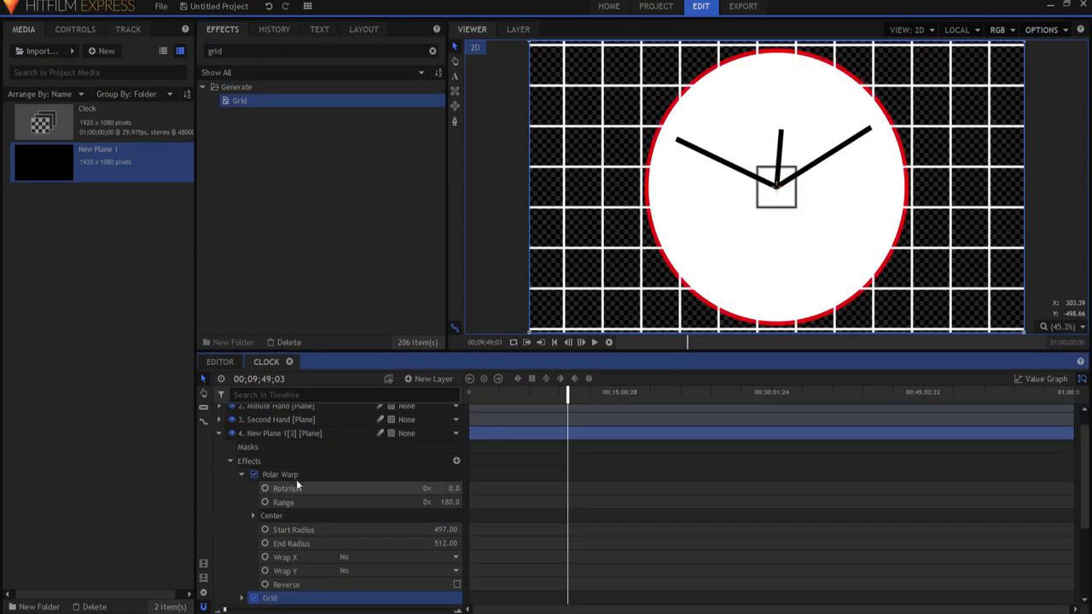
scroll(264, 552, down, 3)
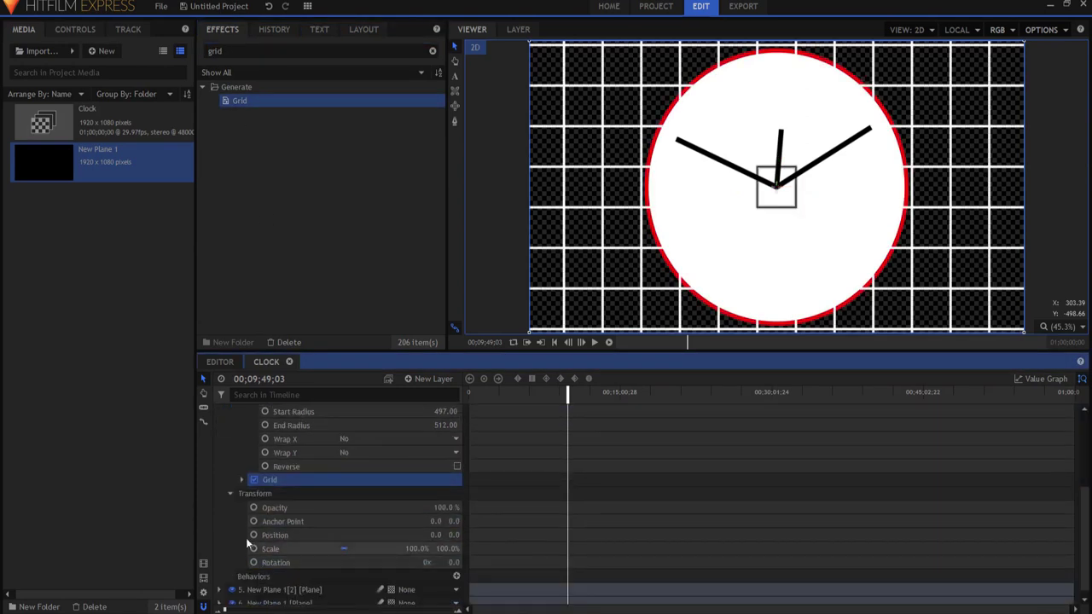
click(241, 479)
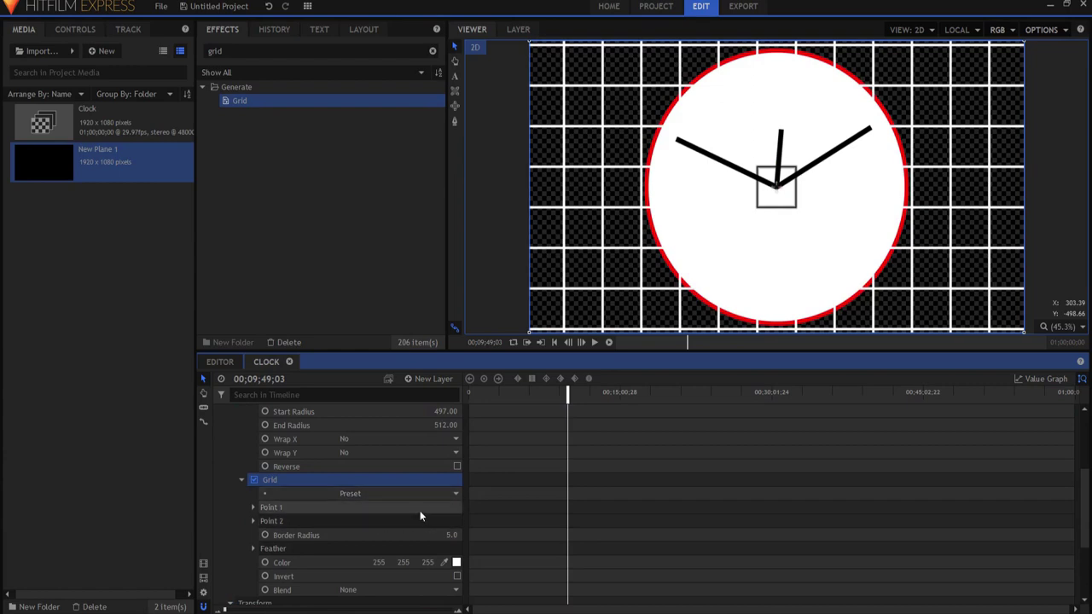
click(456, 562)
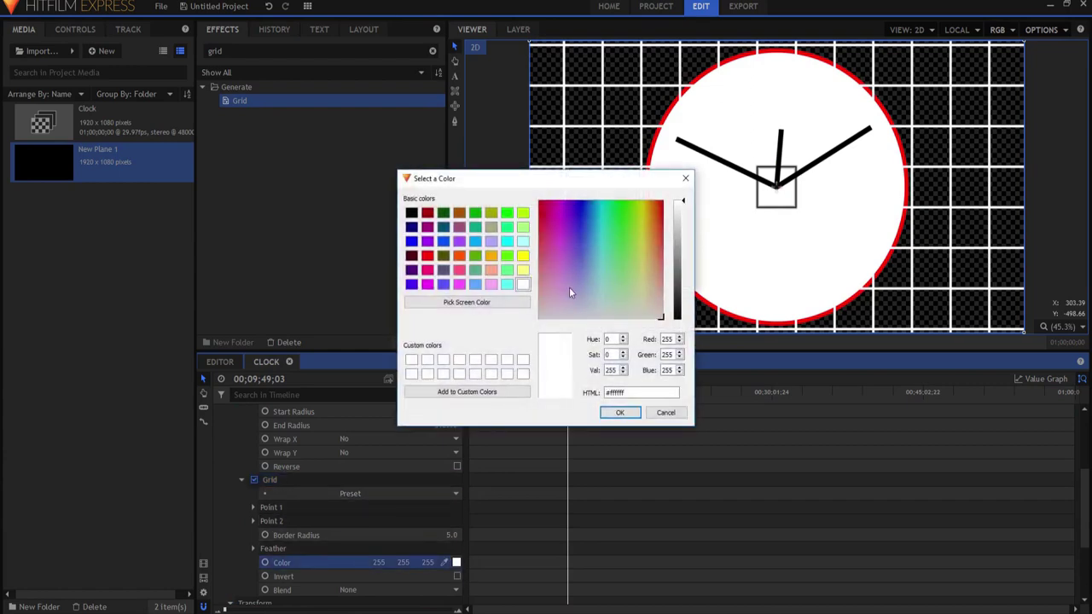
click(411, 213)
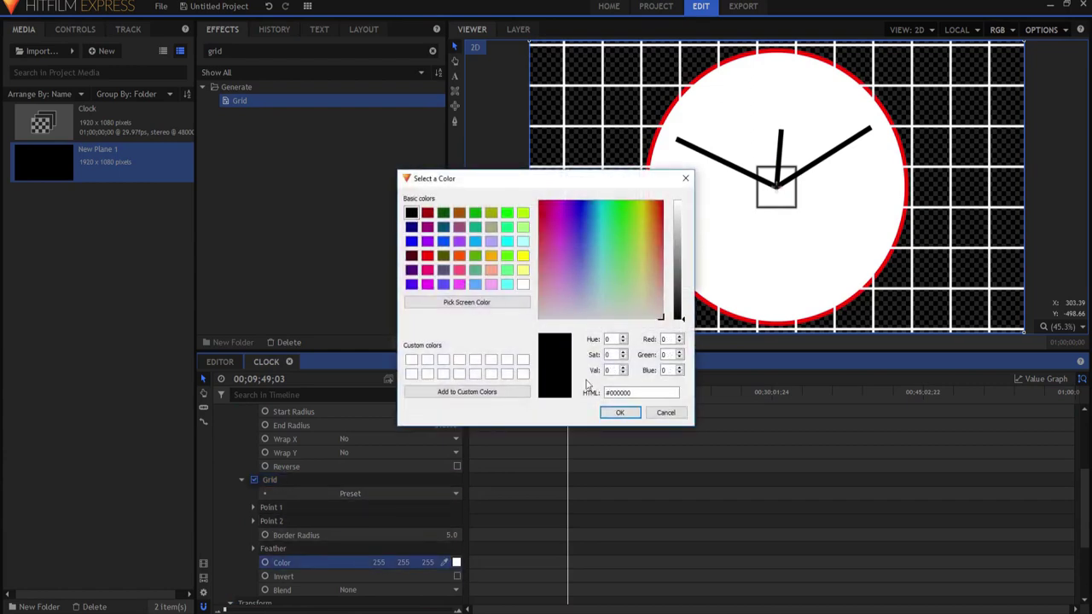
click(620, 414)
Step: Move the Grid effect above Polar Warp so it applies first
scroll(302, 500, up, 3)
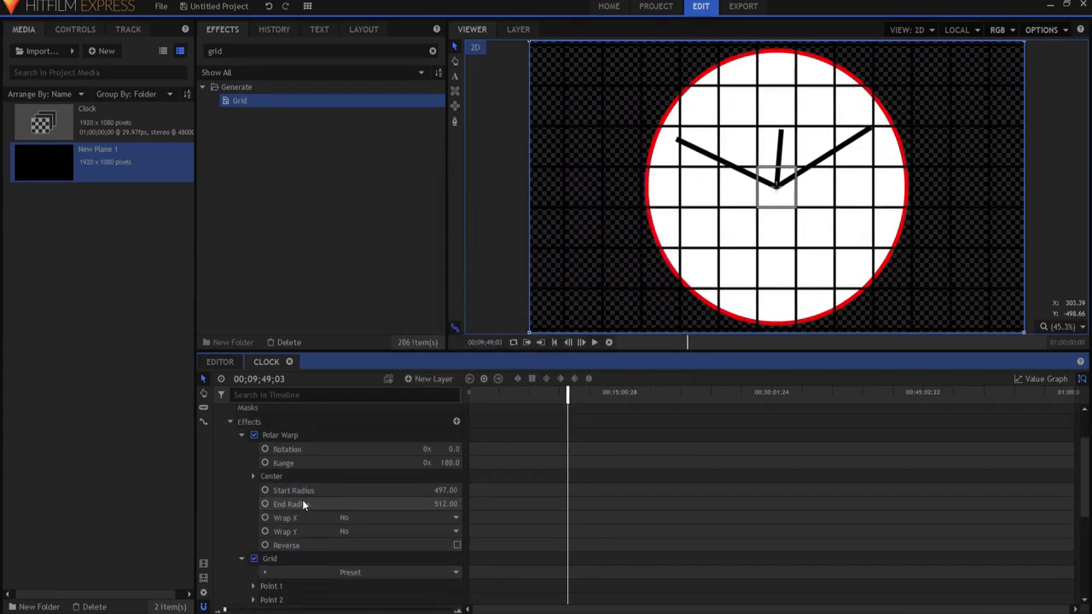
click(242, 558)
drag(271, 561, 285, 423)
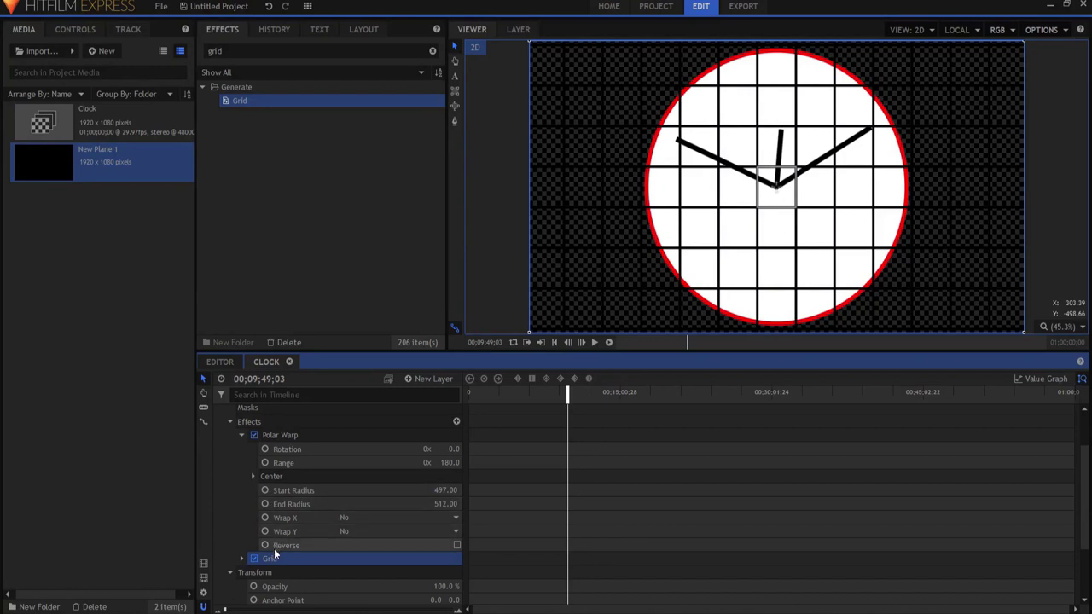
drag(274, 556, 270, 437)
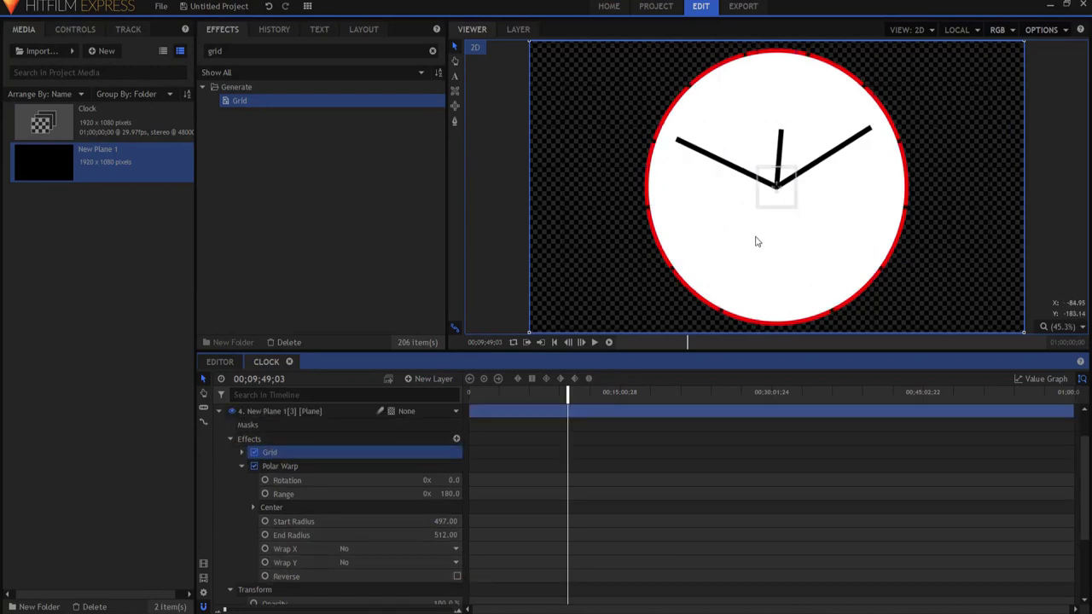
Step: Lower the warp Start Radius to 447 so the grid lines fill the face
click(242, 452)
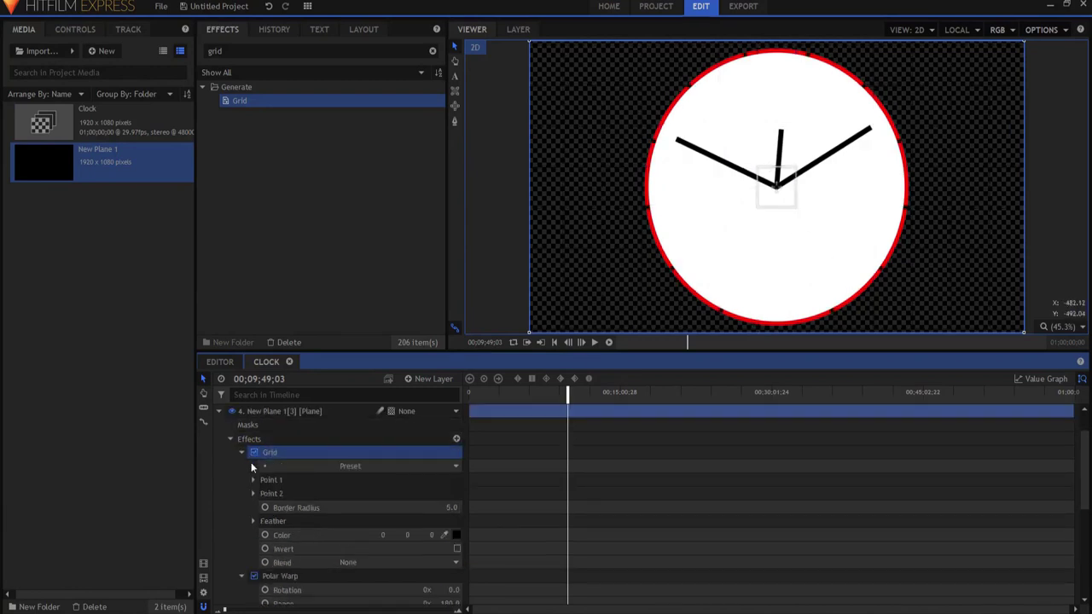
scroll(358, 576, down, 1)
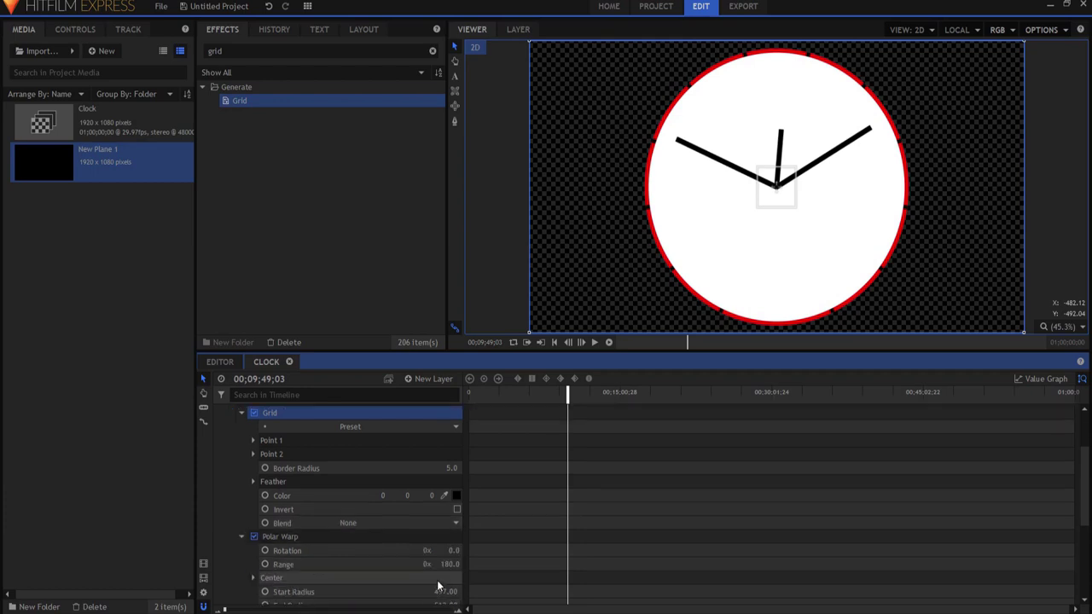
drag(446, 592, 424, 591)
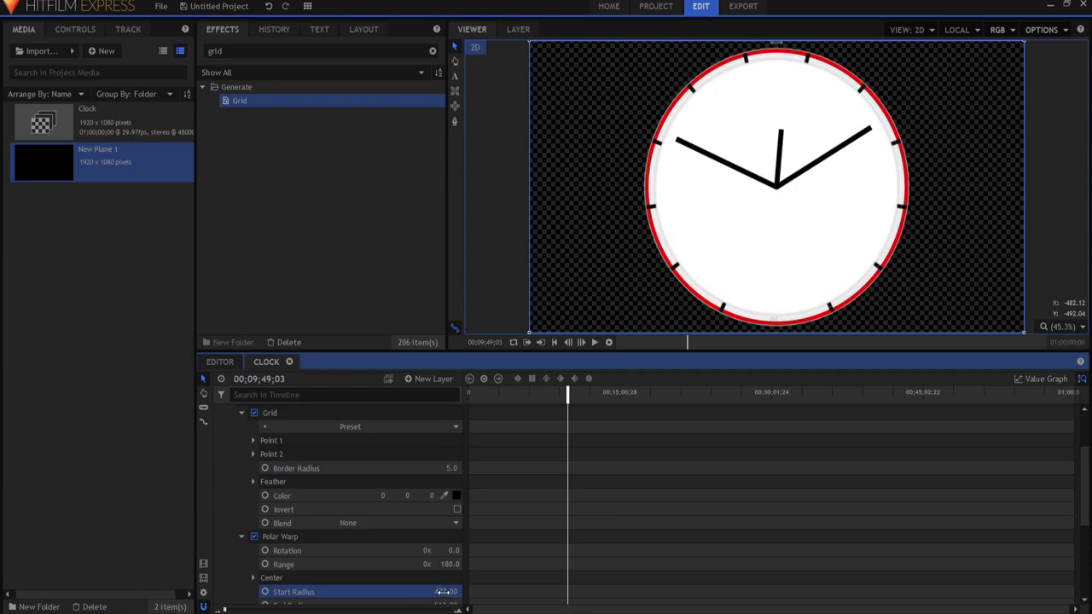
drag(446, 591, 290, 591)
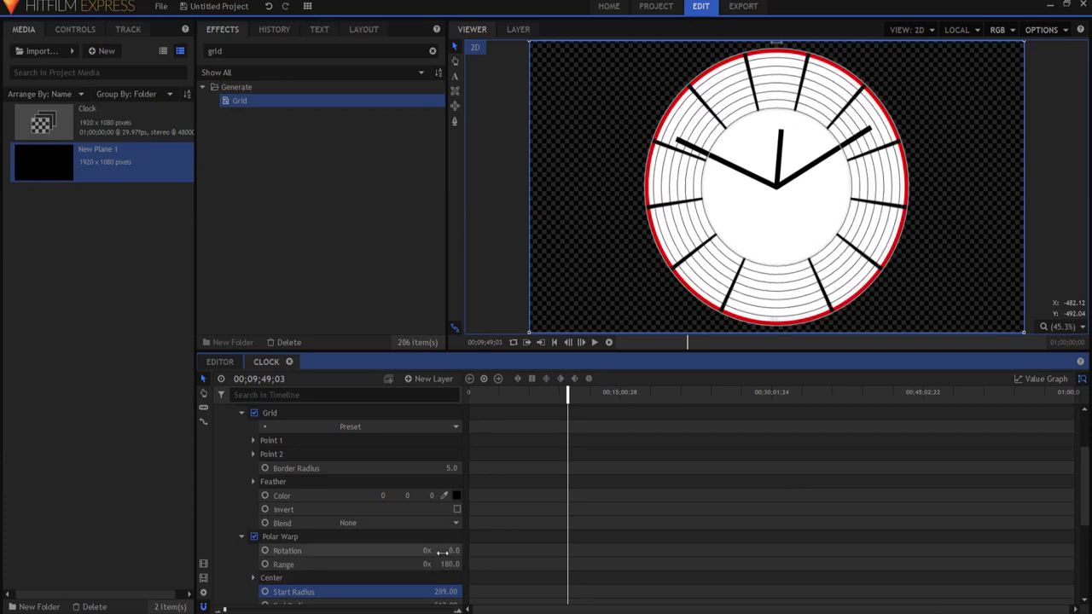
Step: Stretch the grid's Point 1 upward to a Y position of -1896
click(253, 441)
drag(450, 454, 213, 454)
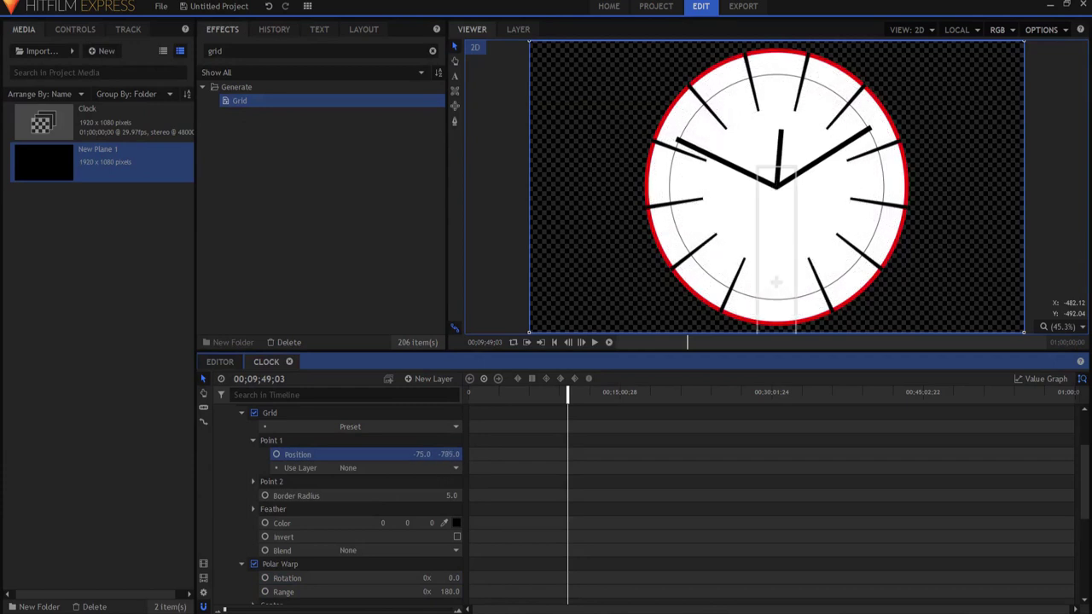
drag(449, 454, 453, 454)
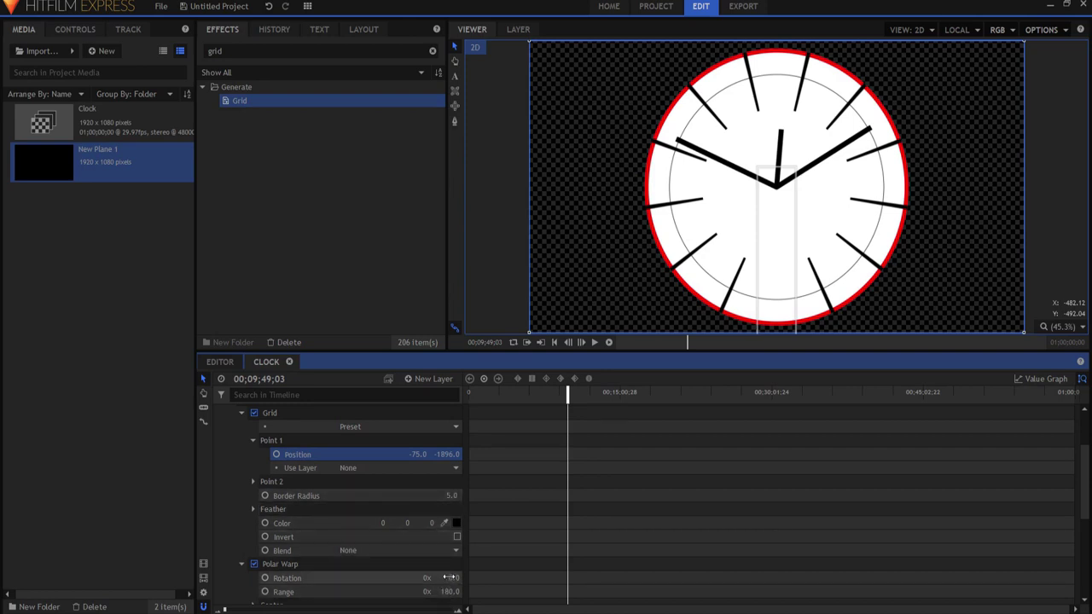
Step: Adjust the warp settings further and widen the Range to space the ticks more evenly
scroll(450, 578, down, 1)
drag(446, 580, 526, 581)
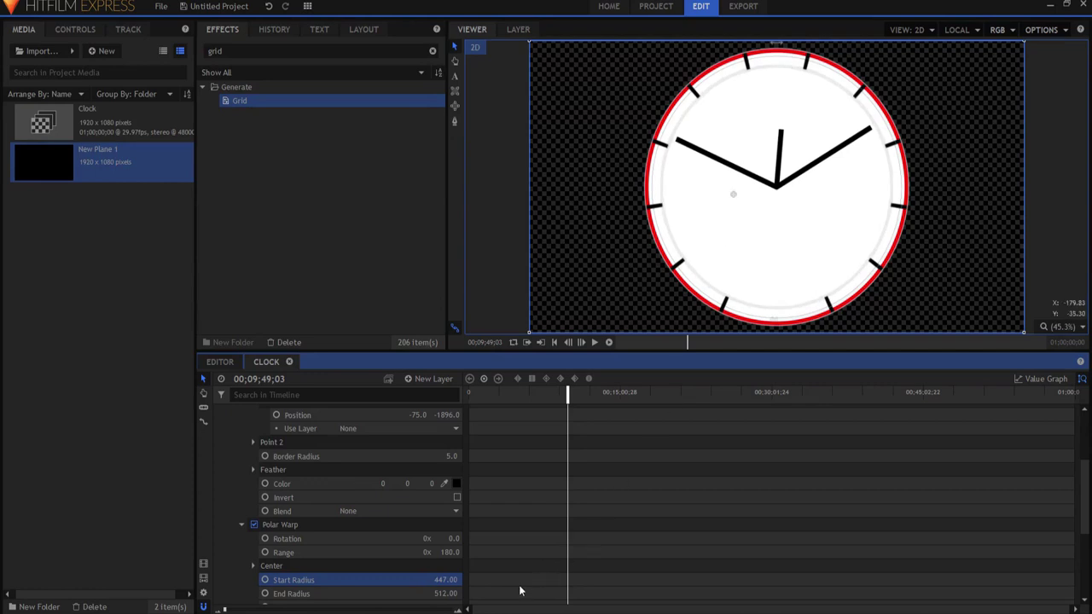
scroll(457, 578, down, 1)
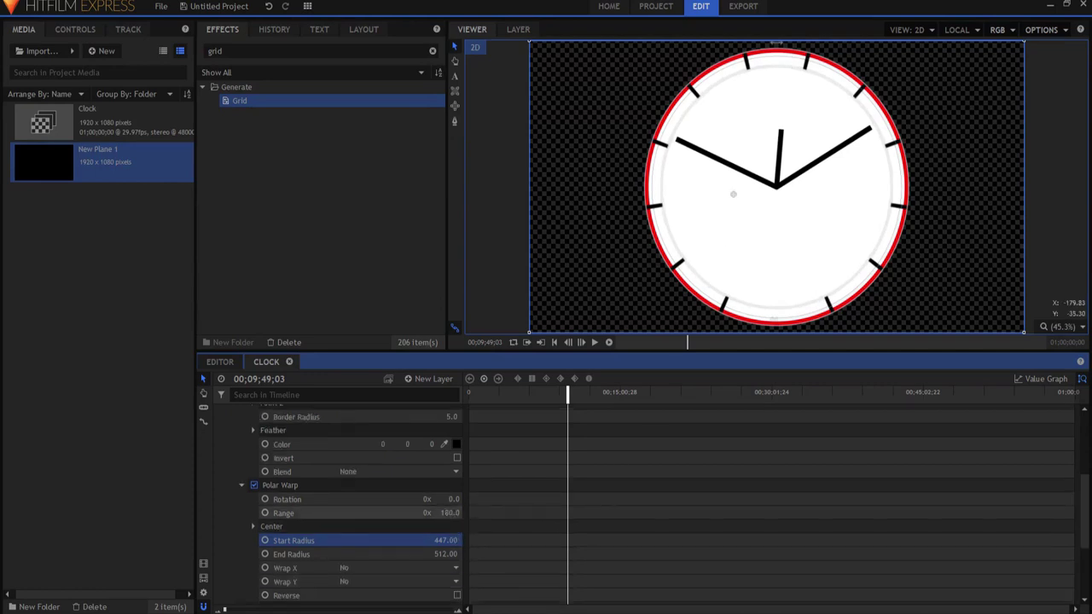
drag(450, 512, 470, 513)
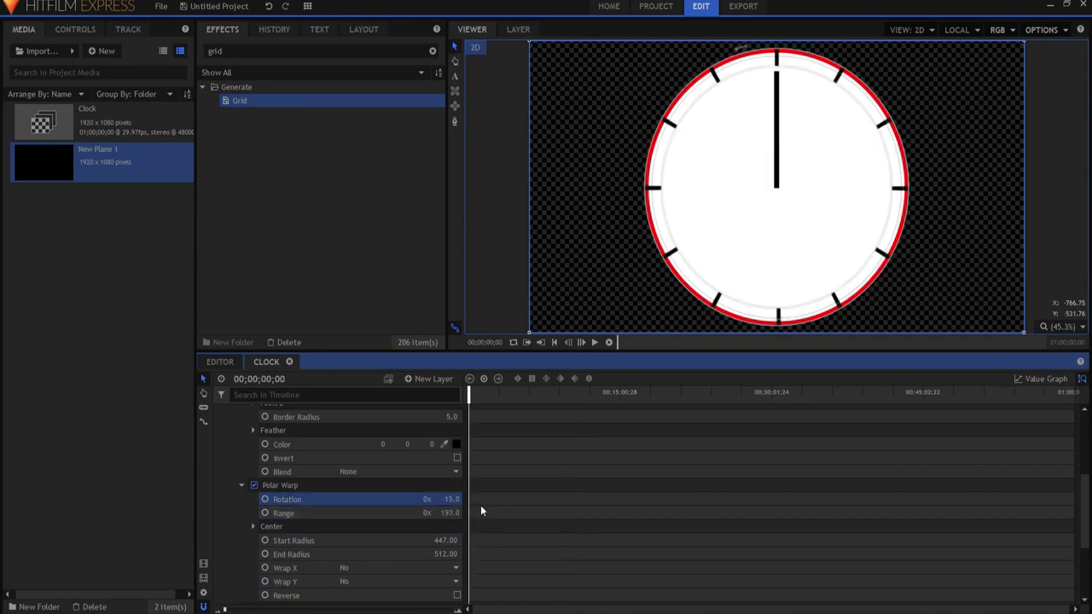
Step: Scrub the playhead across the timeline to watch the hands sweep past the evenly spaced ticks
drag(470, 394, 770, 404)
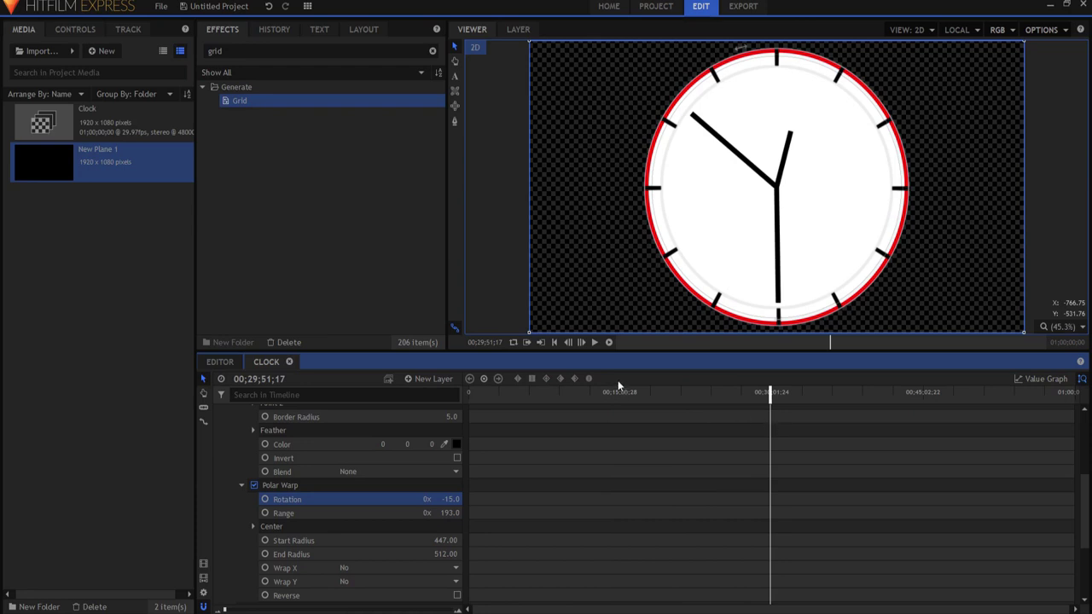
Step: Return the playhead to the start, jump to about 00;39;00, and play the animation
click(553, 342)
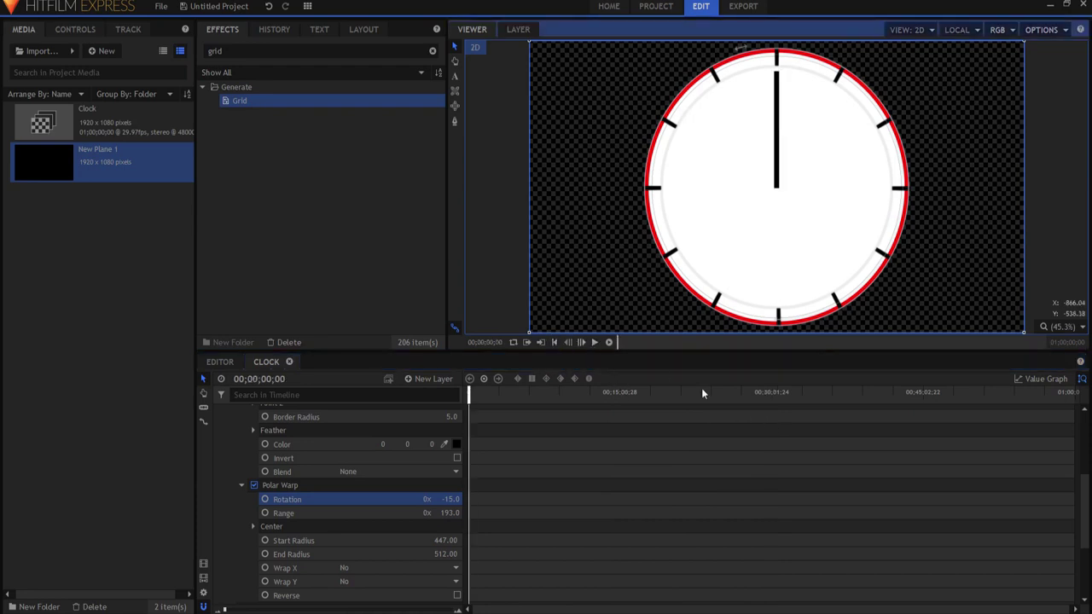
click(860, 396)
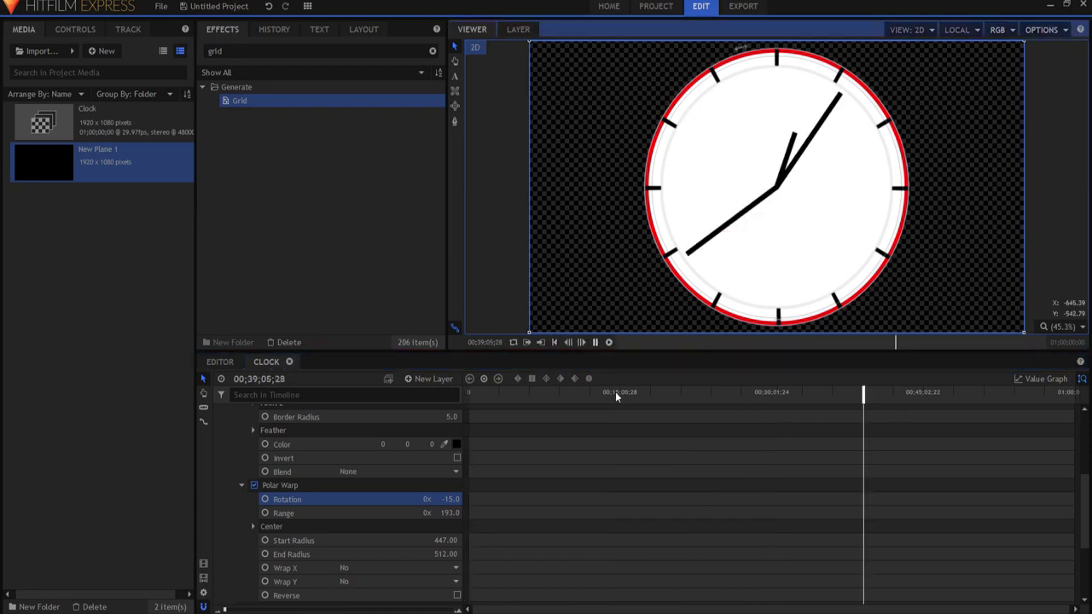
key(space)
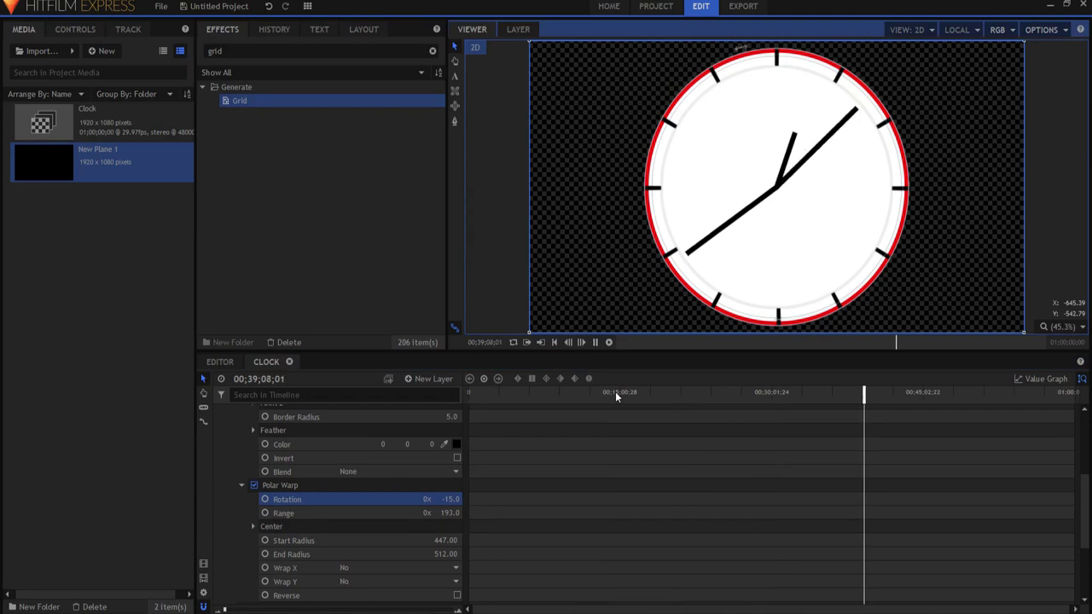